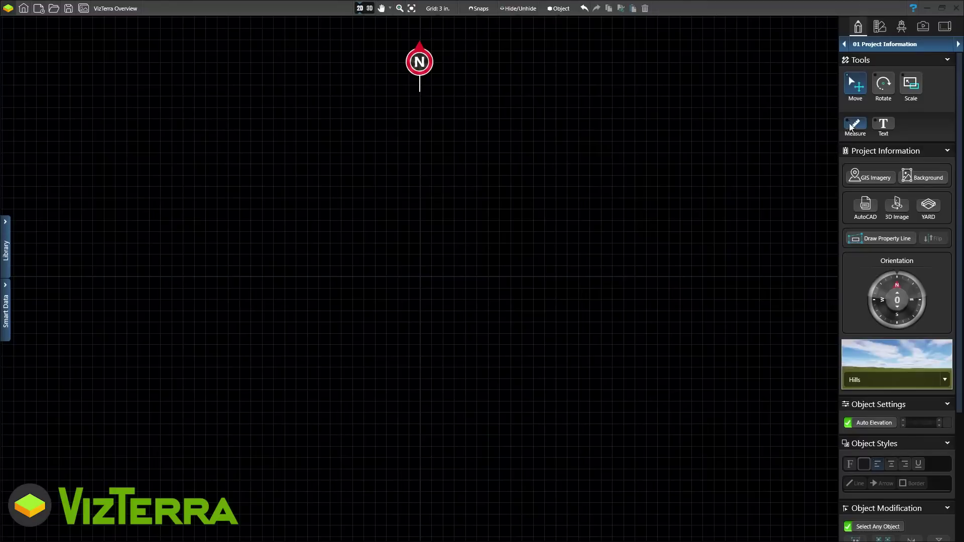
Step: Measure a distance on the plan, then cancel the measurement
left_click(855, 126)
left_click(465, 278)
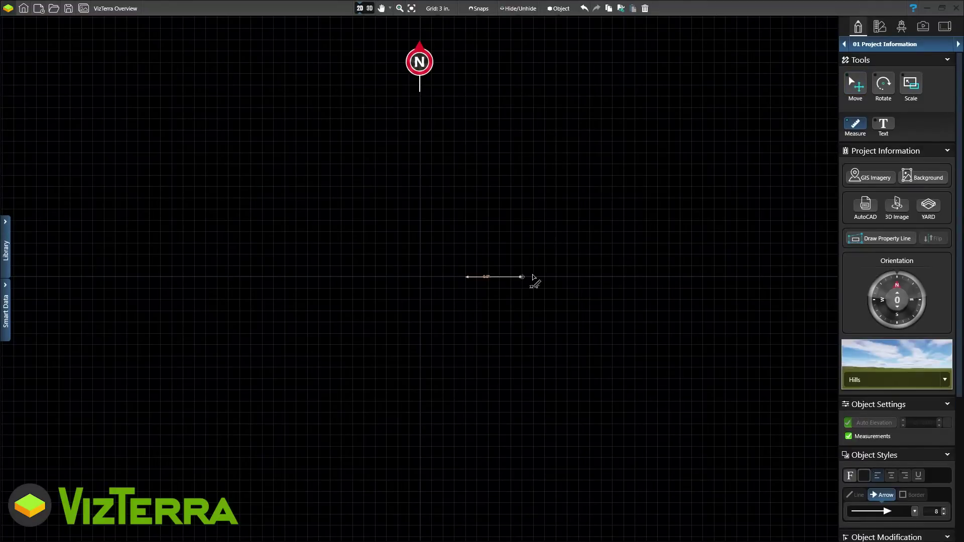
key("Escape")
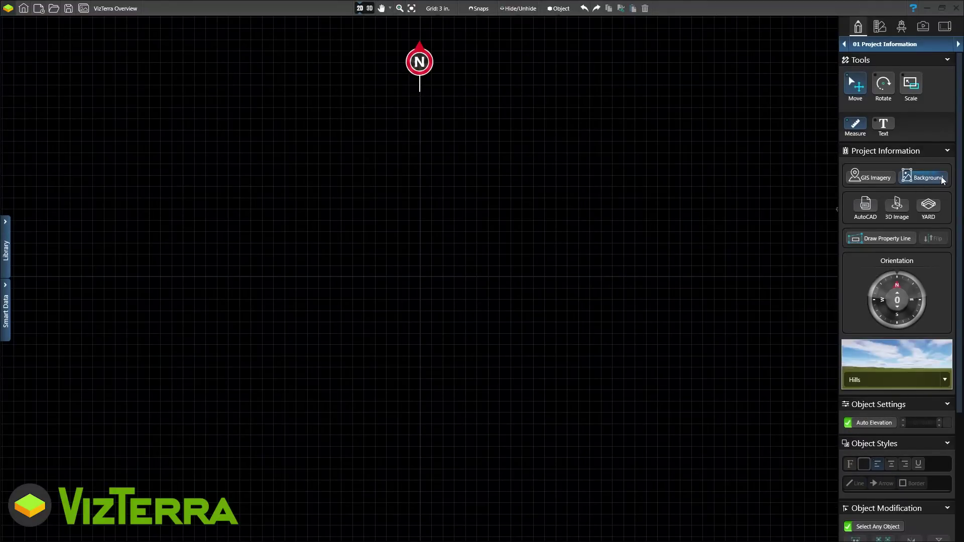
Step: Load SitePlan.PNG as a hidden background and download the address's aerial imagery with parcel line
left_click(942, 178)
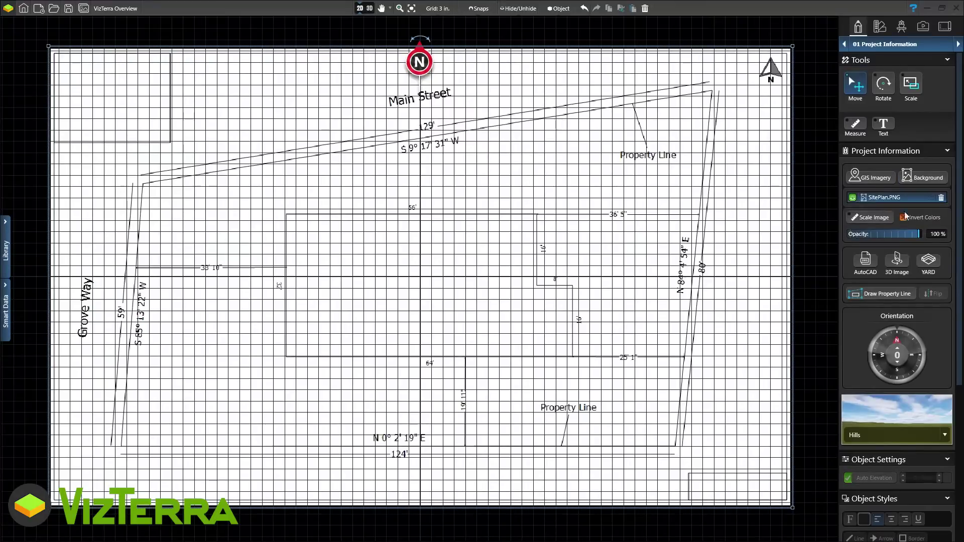
left_click(853, 199)
left_click(870, 177)
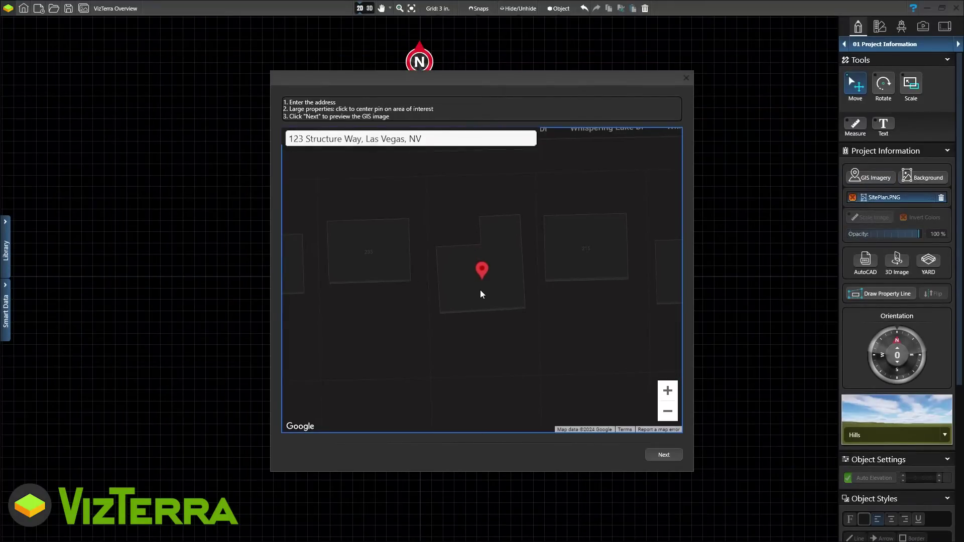
left_click(663, 454)
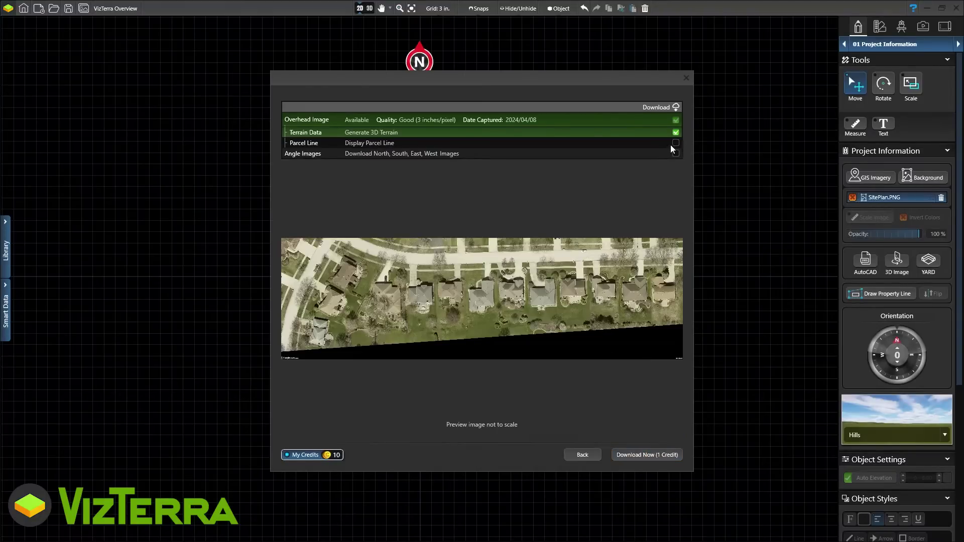
left_click(672, 144)
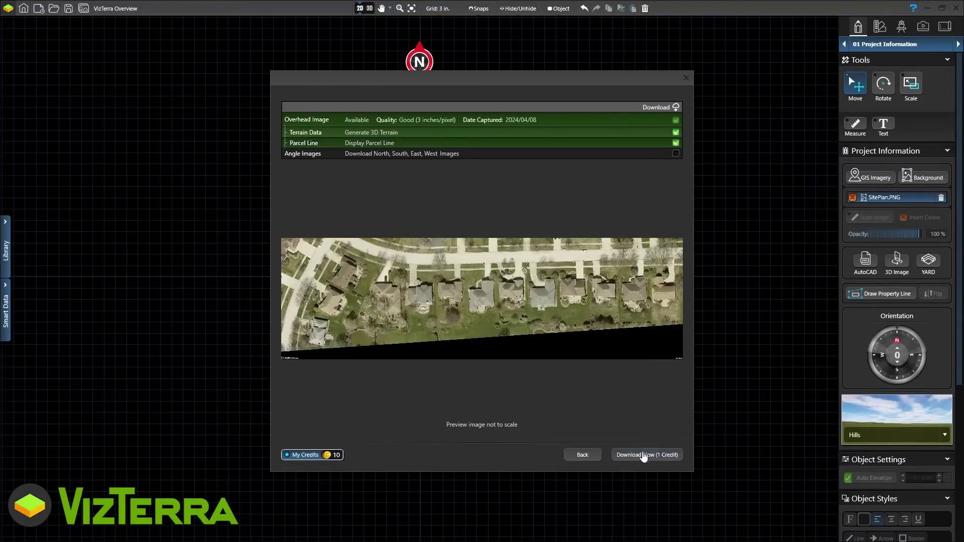
left_click(642, 456)
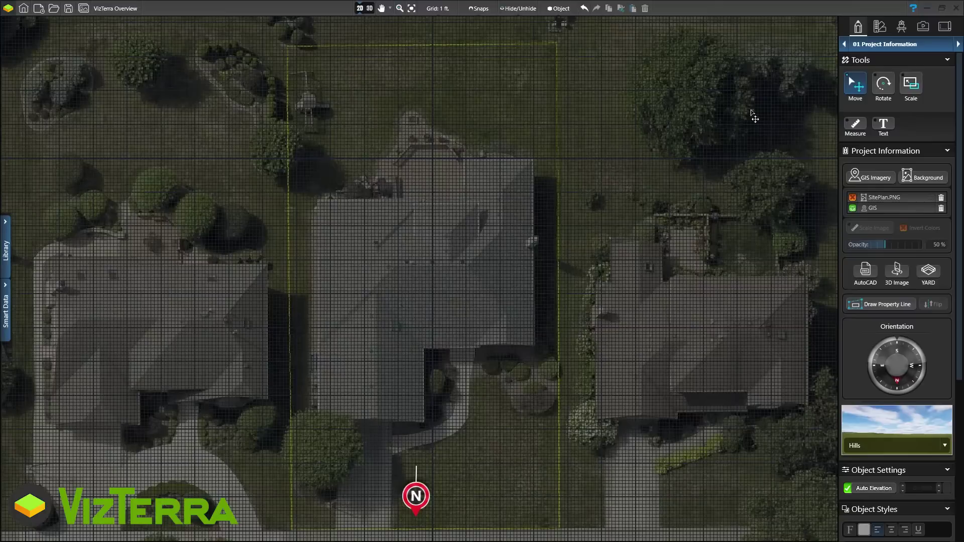
Step: In 02 House, start a Line outline along the roof's top edge and notch
left_click(893, 49)
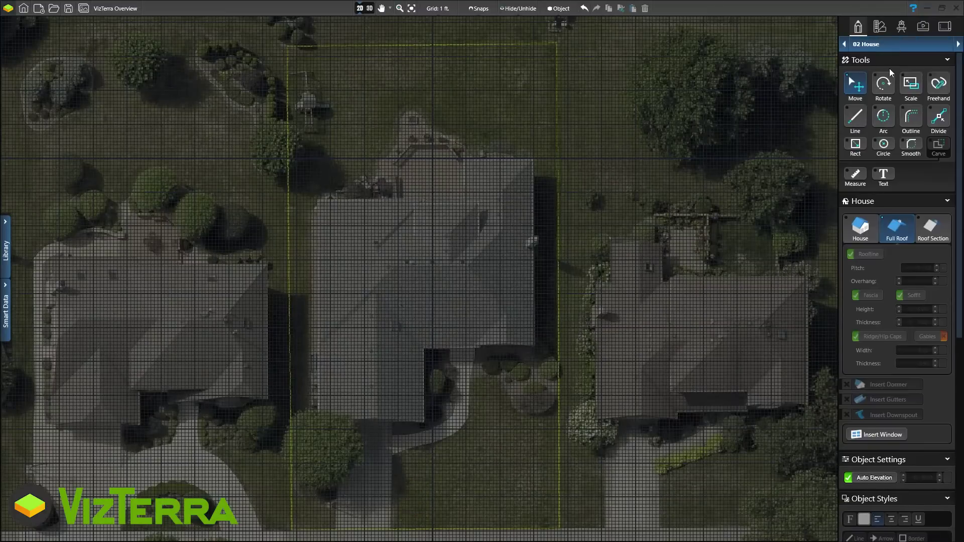
left_click(856, 115)
left_click(533, 158)
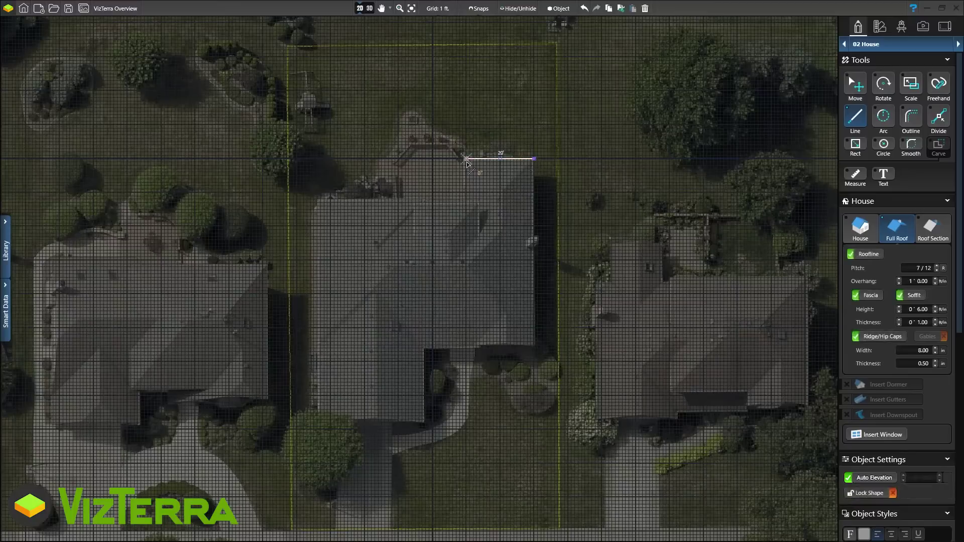
left_click(466, 159)
left_click(466, 233)
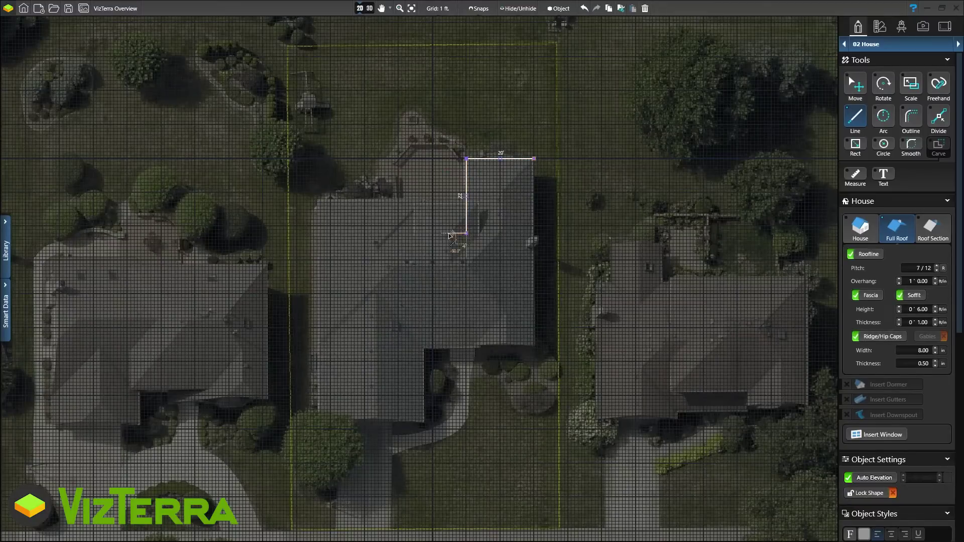
left_click(385, 232)
left_click(385, 199)
Step: Trace the left side and front wing, close the outline, and view the house in 3D
left_click(317, 200)
left_click(317, 418)
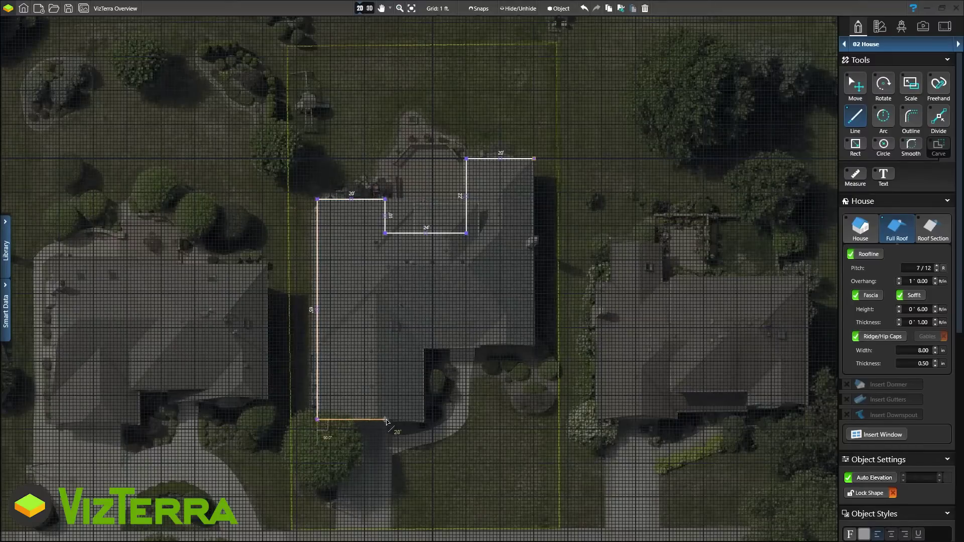
left_click(423, 419)
left_click(422, 349)
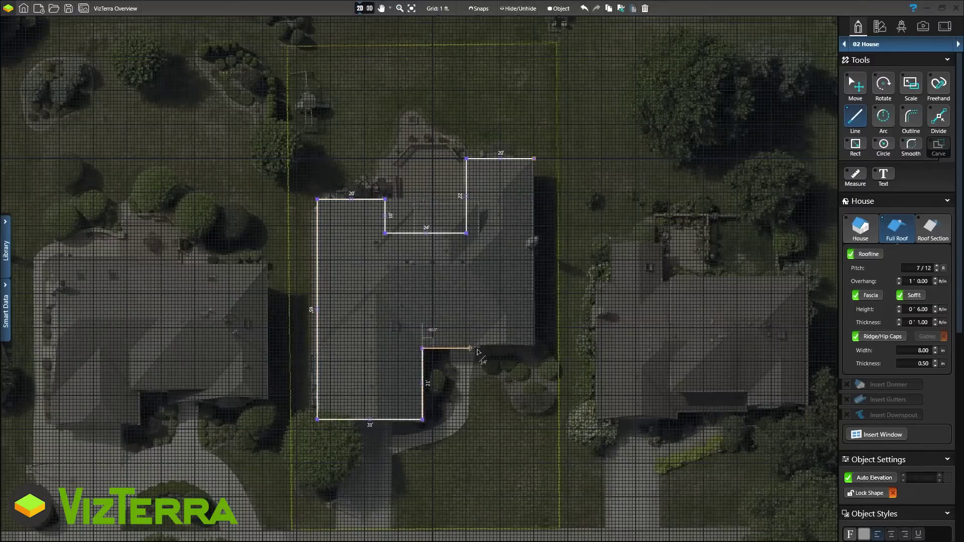
left_click(534, 349)
left_click(367, 9)
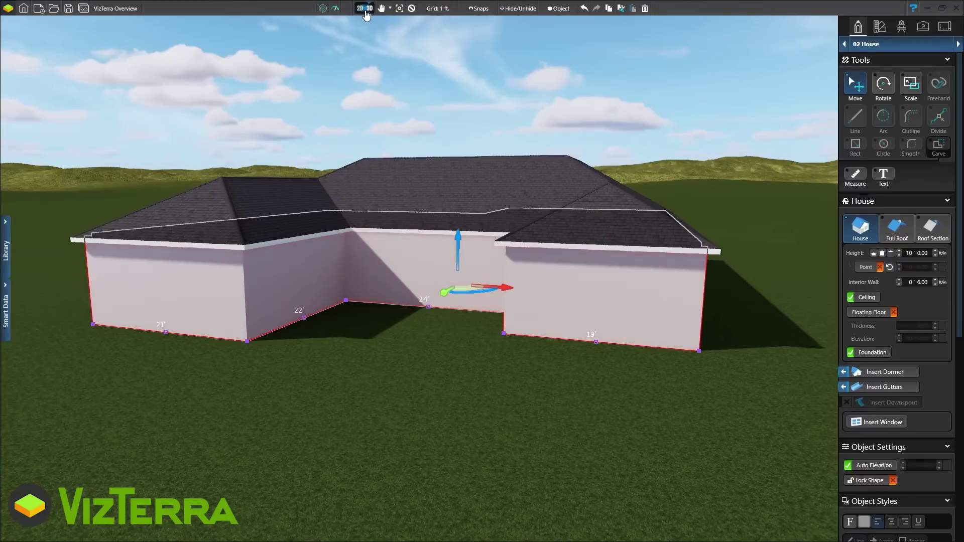
Step: Set the roof overhang of the 24' wall section to 0 in the 2D plan
left_click(361, 9)
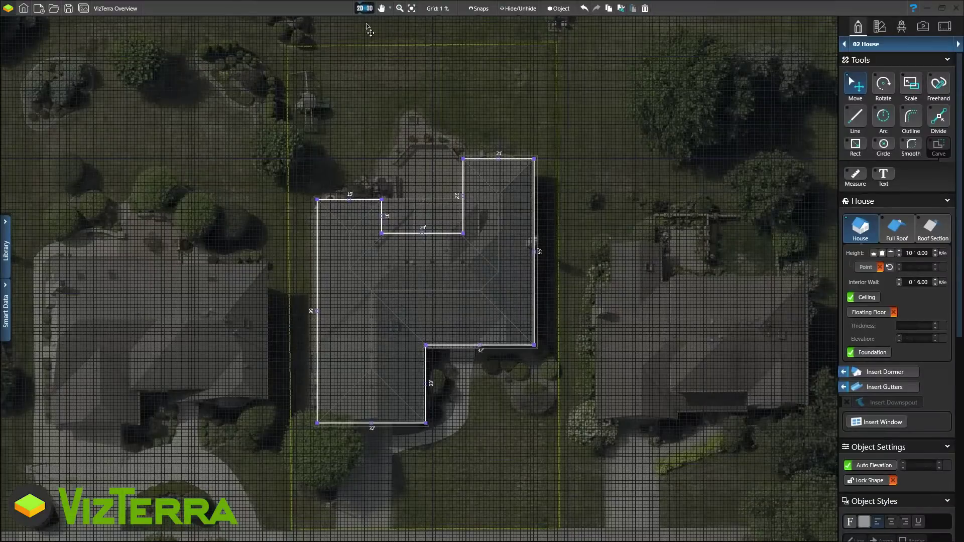
left_click(426, 236)
left_click(918, 241)
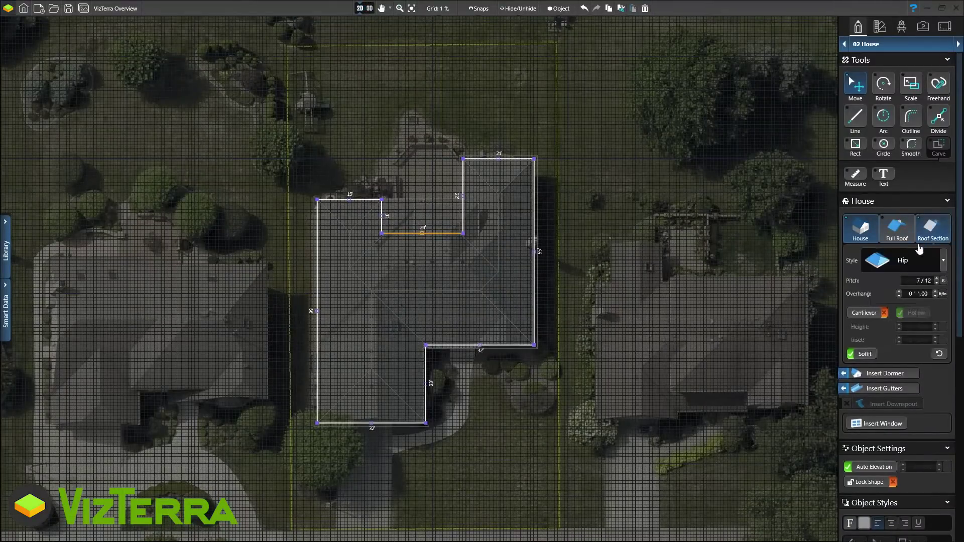
double_click(912, 294)
type("0")
key("Return")
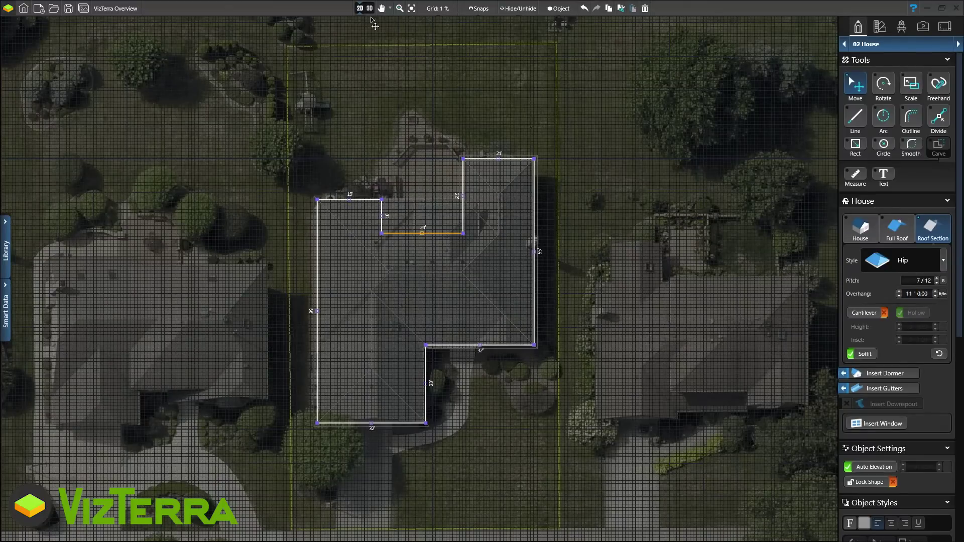
Step: In 3D, add gutters and place a downspout at the inner wall corner
left_click(369, 11)
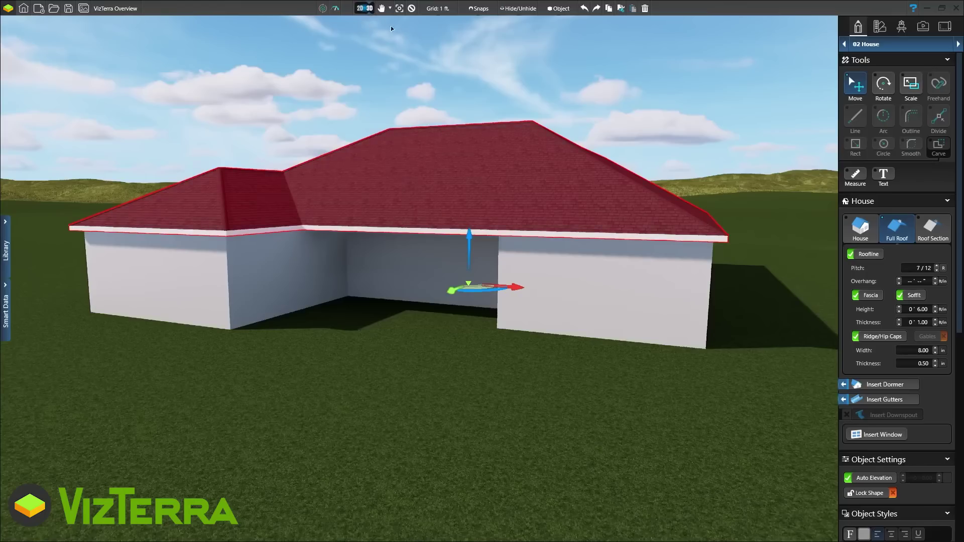
left_click(864, 402)
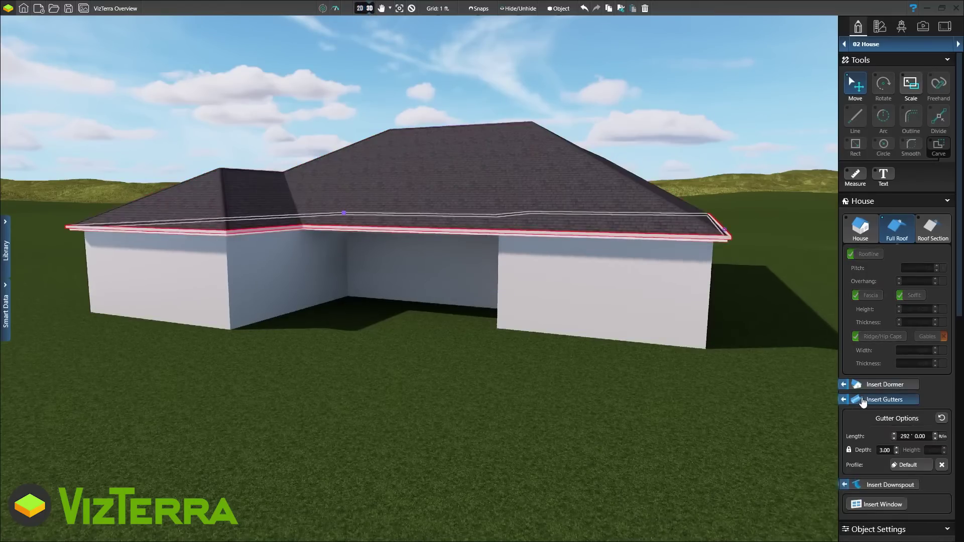
left_click(874, 484)
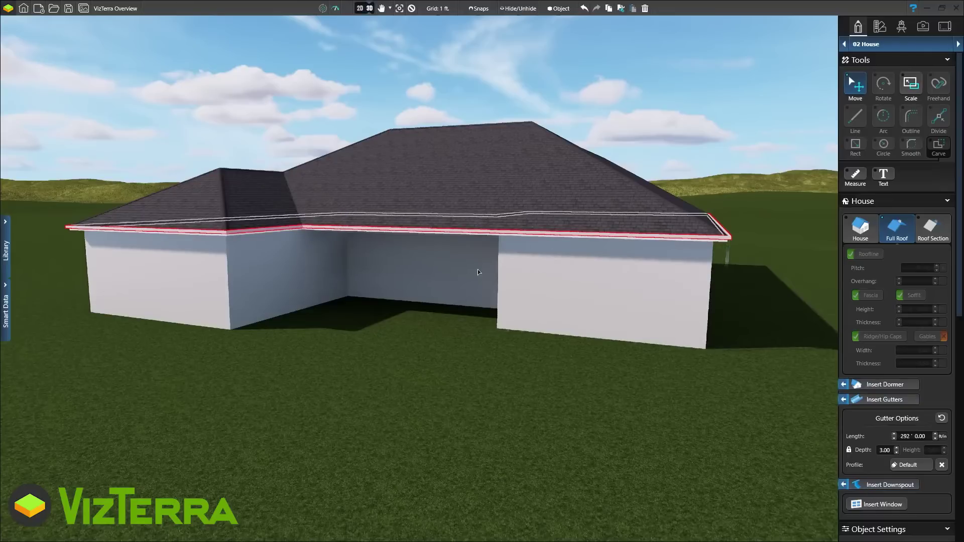
left_click(244, 279)
scroll(899, 389, "down", 3)
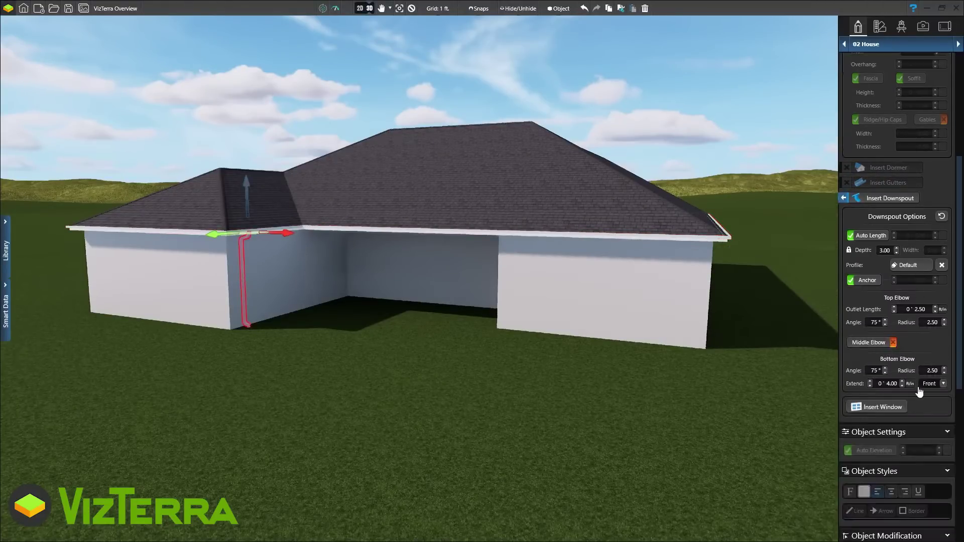
Step: Insert a window on the house wall, then return to the 2D plan
left_click(888, 404)
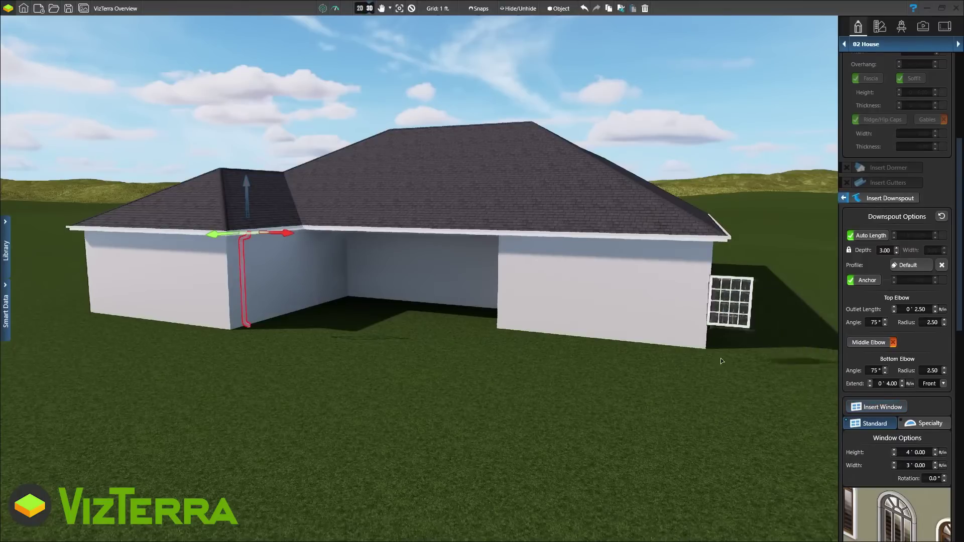
left_click(666, 313)
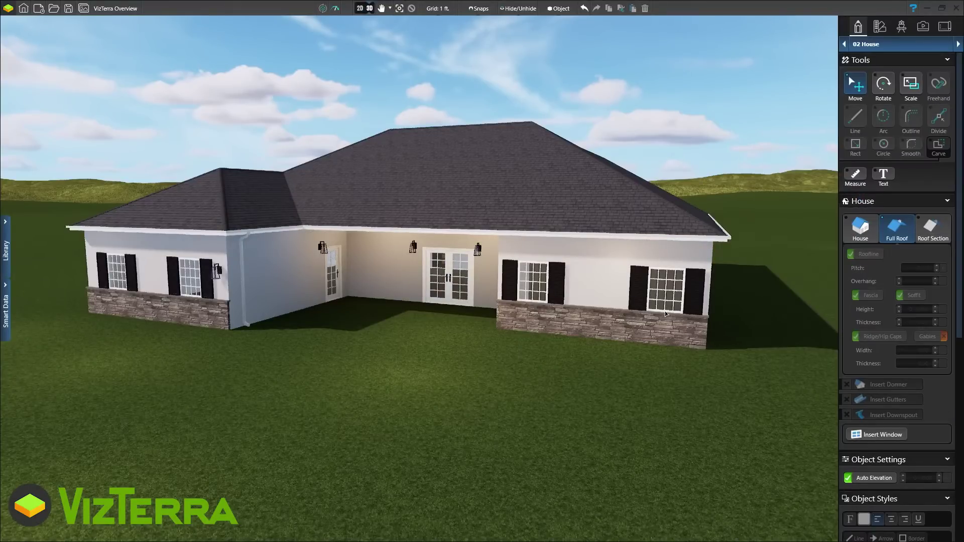
left_click(361, 9)
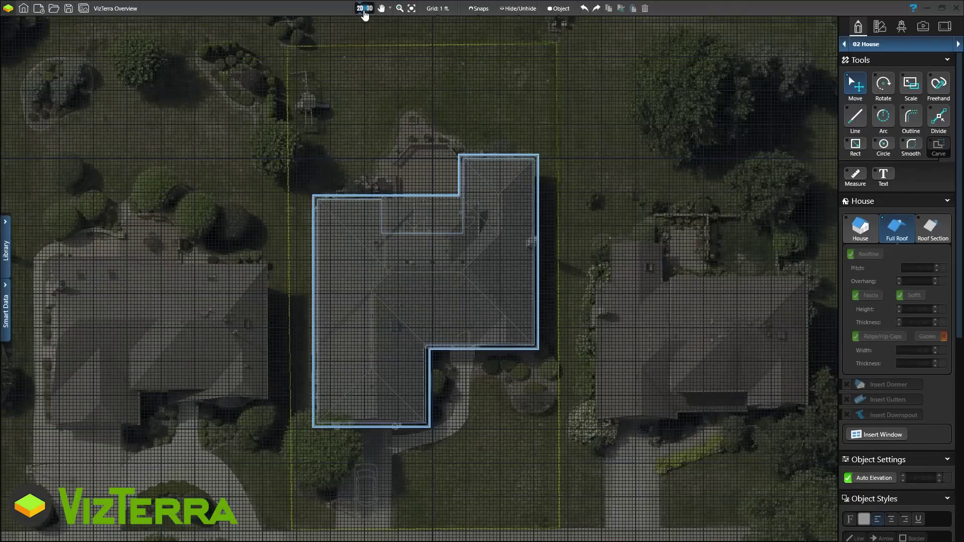
Step: Draw a Line with Pillars wall from the house's left side, around the back property corners, to its right side, and view it in 3D
left_click(866, 48)
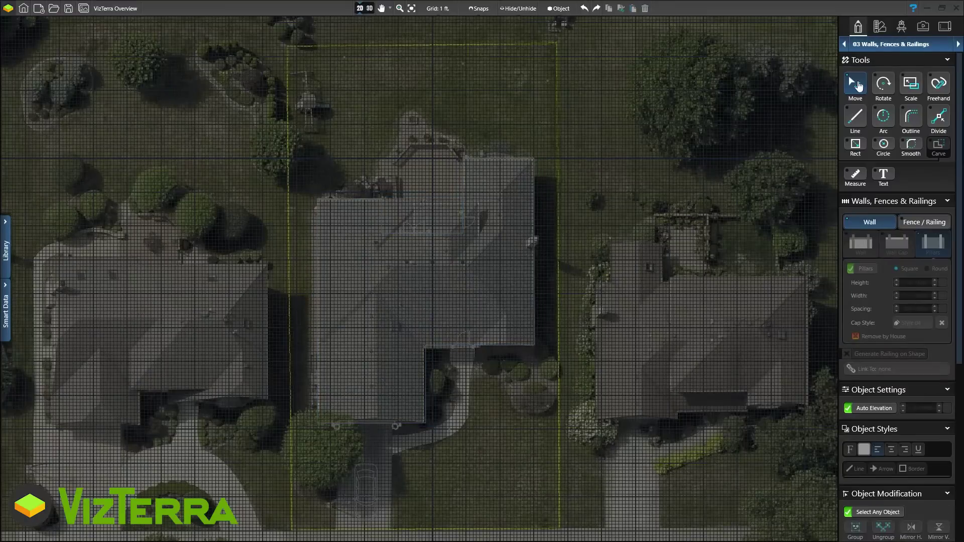
left_click(858, 116)
left_click(316, 277)
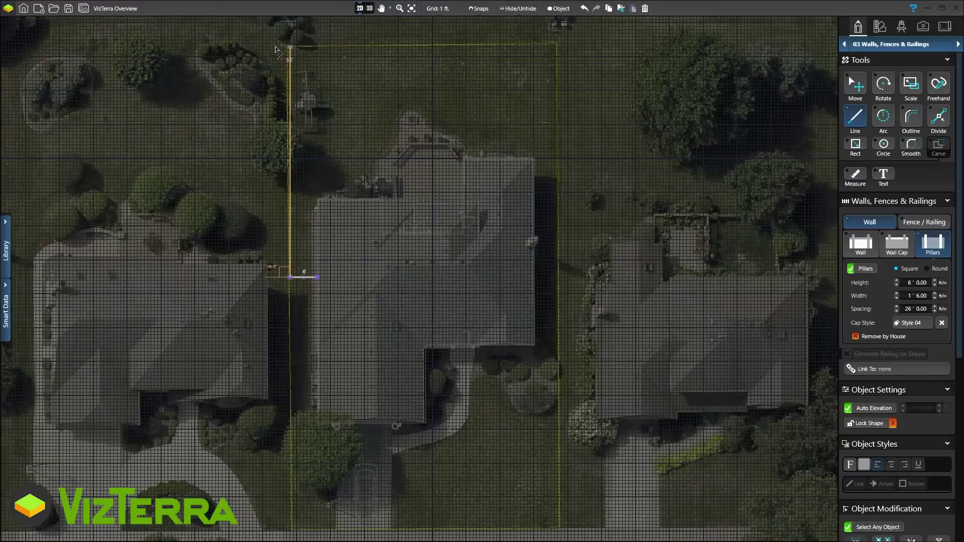
left_click(289, 46)
left_click(558, 46)
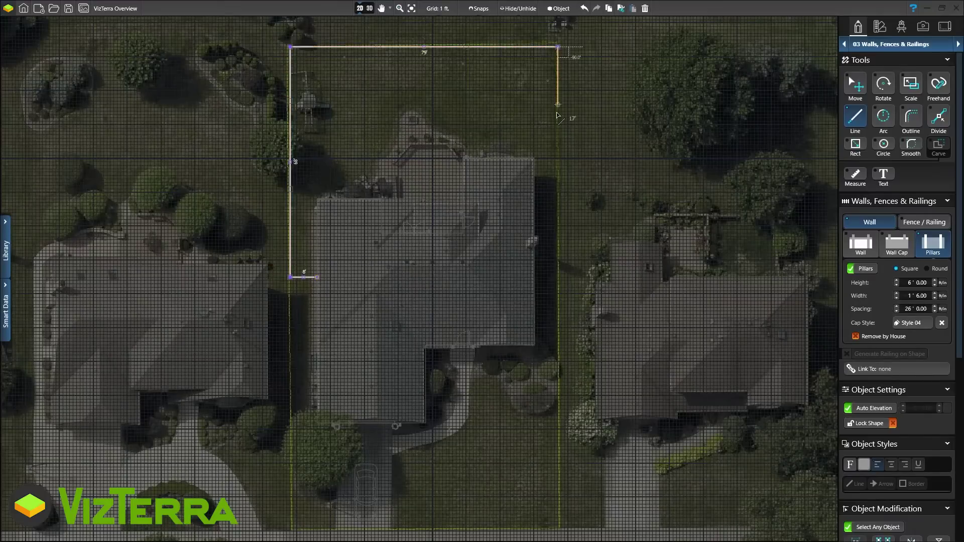
left_click(558, 255)
left_click(535, 254)
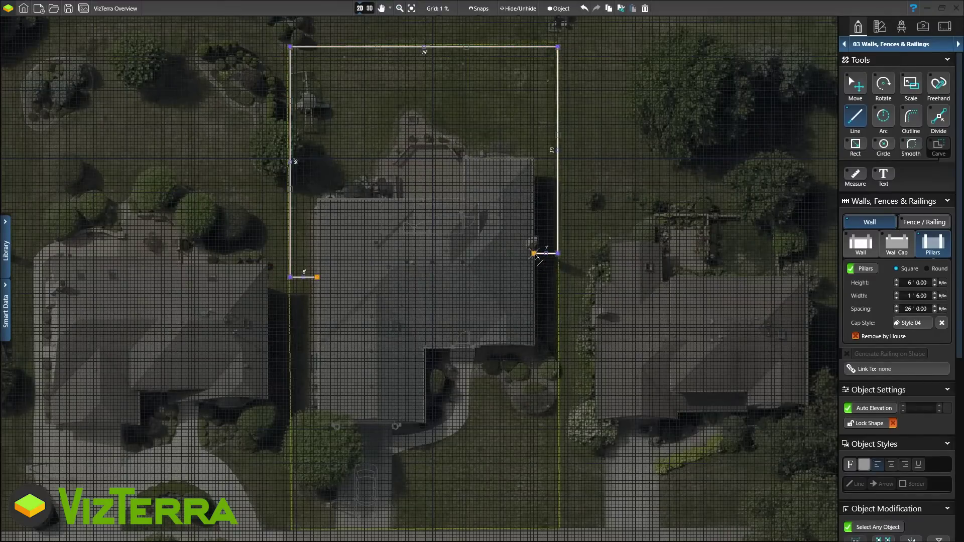
left_click(368, 9)
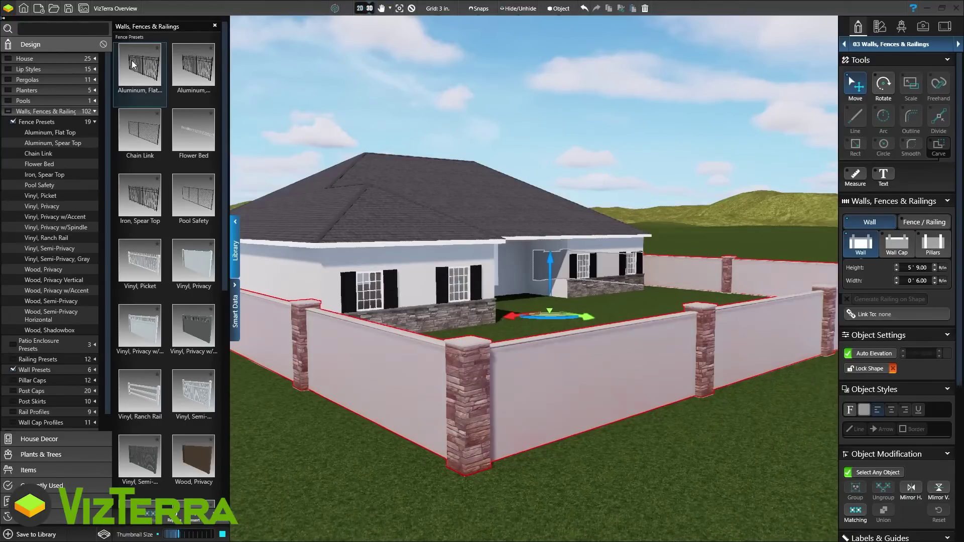
Step: Try aluminum, vinyl, wood privacy, picket, railing, slat and block styles, then settle on Stone Pillars
left_click(133, 67)
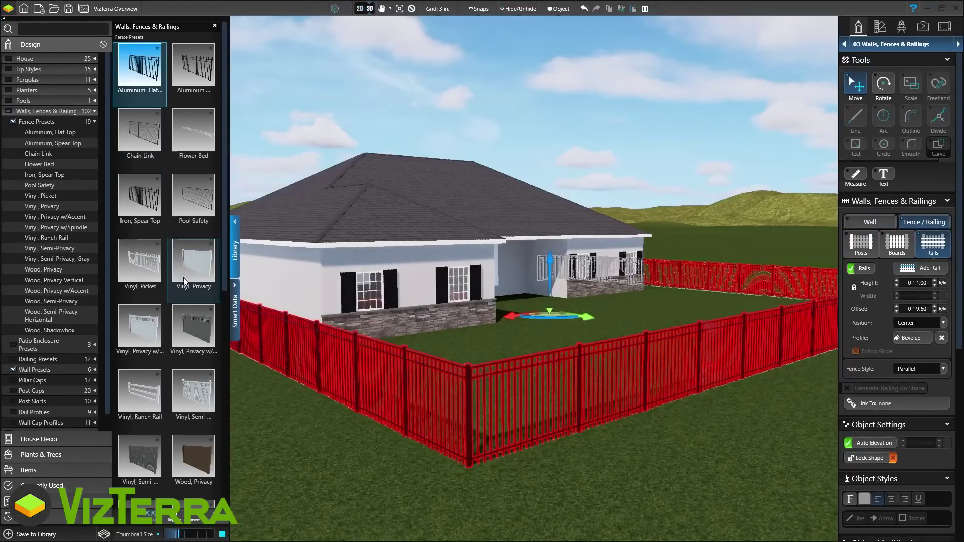
left_click(201, 335)
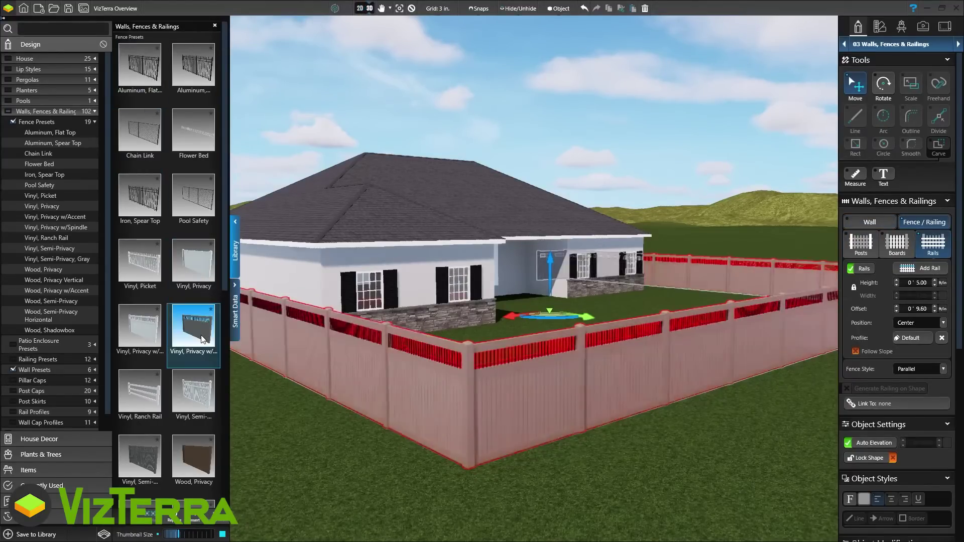
left_click(187, 448)
scroll(187, 448, "down", 2)
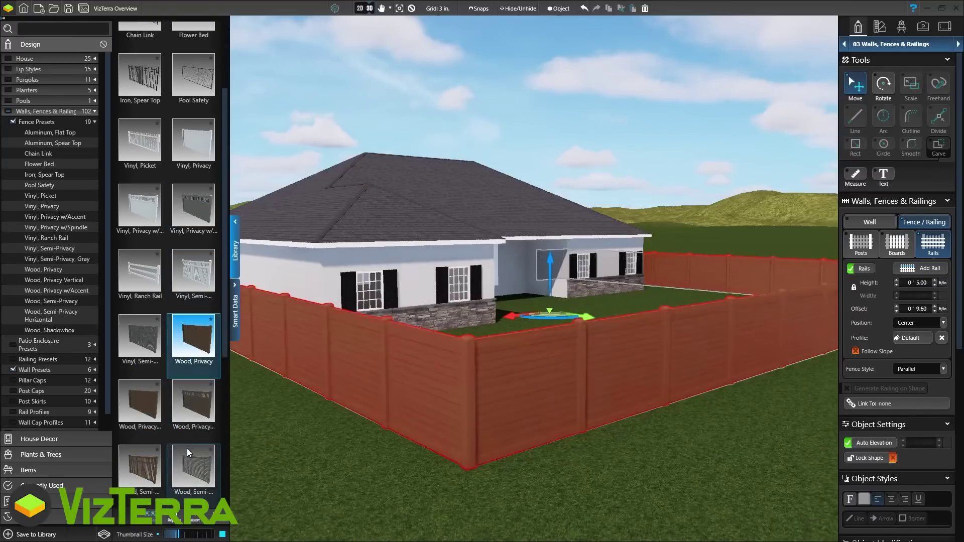
scroll(187, 448, "down", 3)
left_click(139, 413)
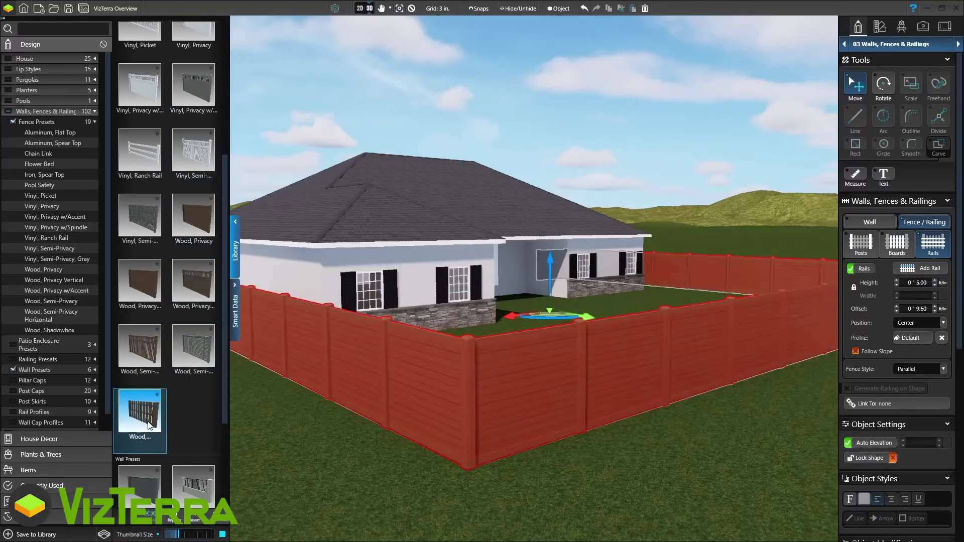
scroll(192, 422, "down", 3)
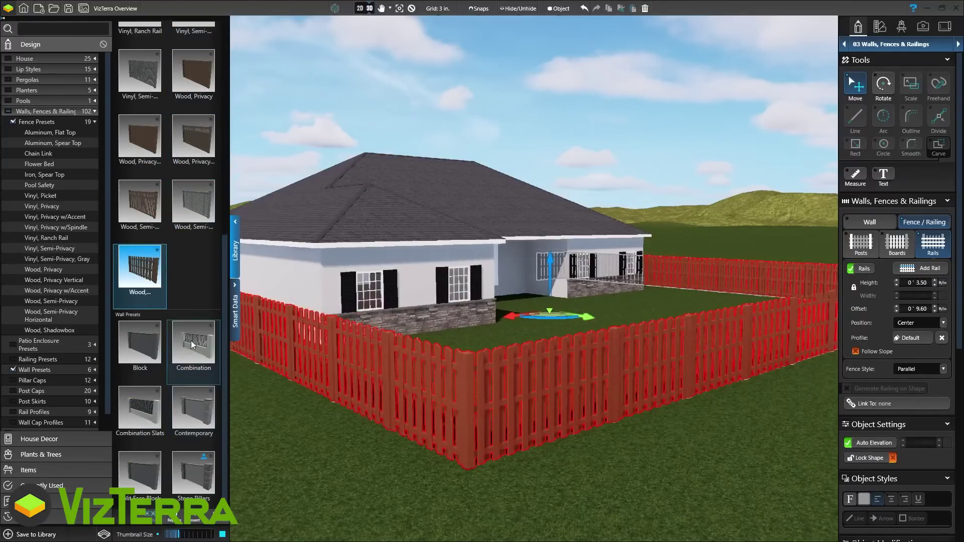
left_click(193, 346)
left_click(156, 408)
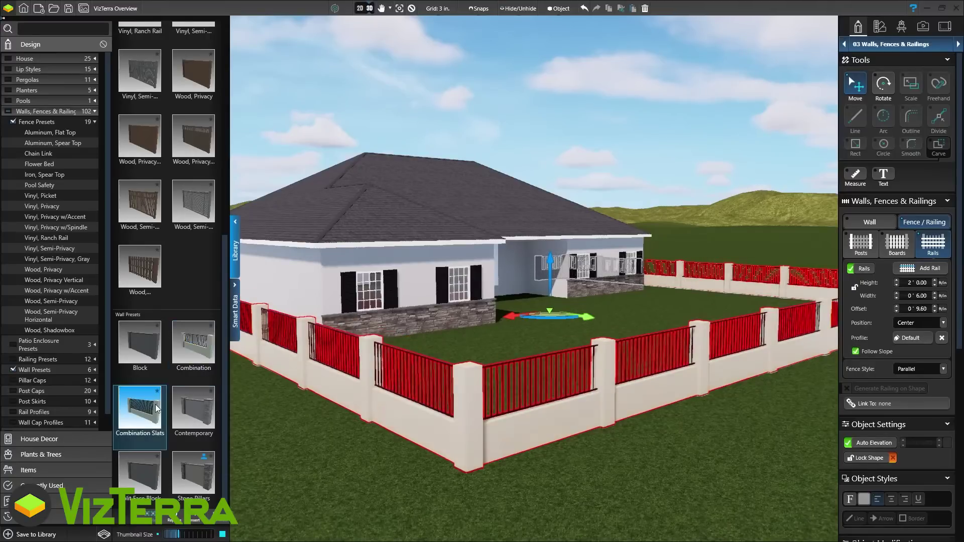
left_click(151, 461)
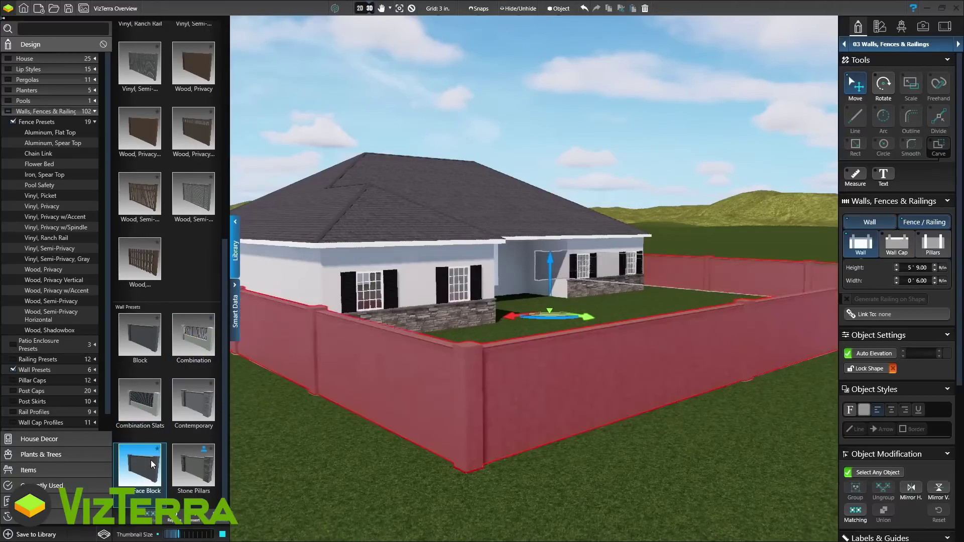
left_click(192, 464)
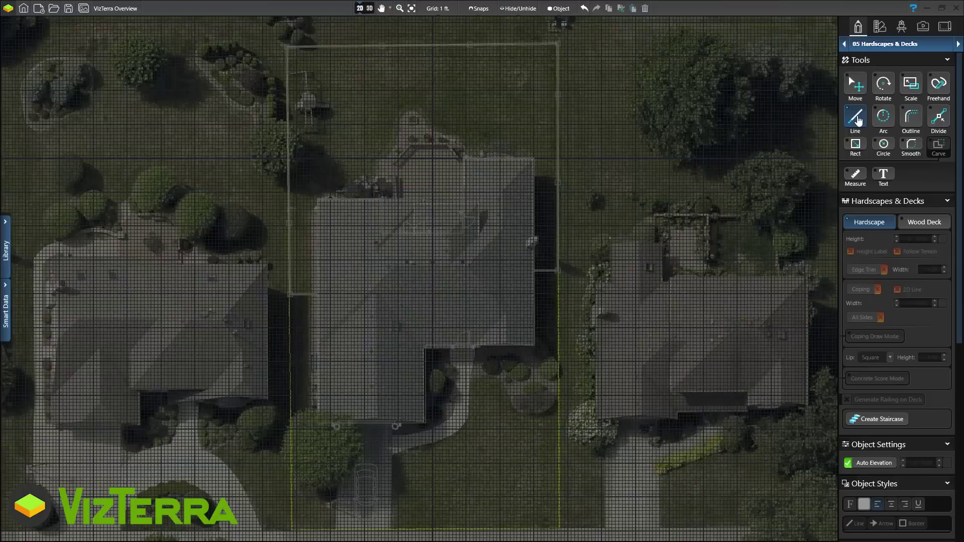
Step: Draw a 13' by 28' rectangular patio against the house wall and view it in 3D
left_click(855, 119)
left_click(327, 202)
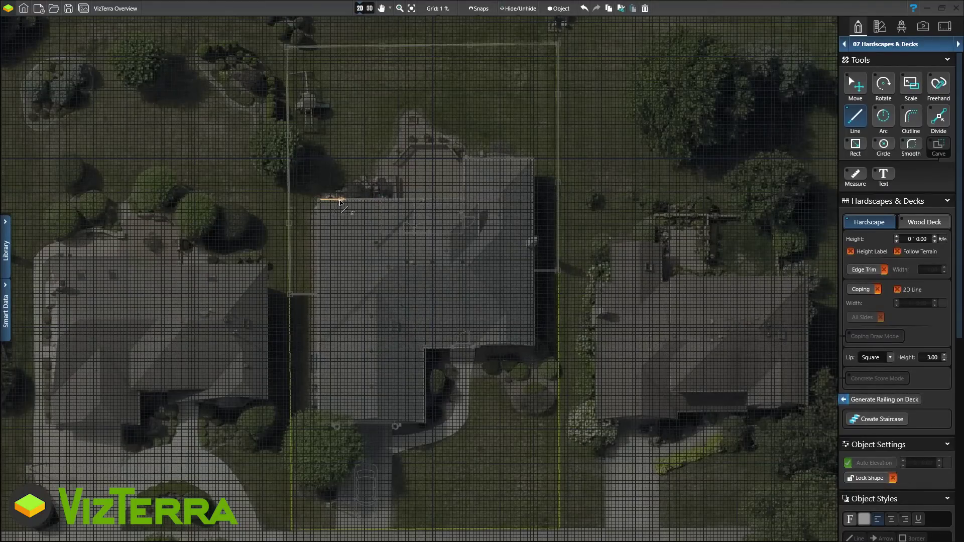
left_click(365, 200)
type("28")
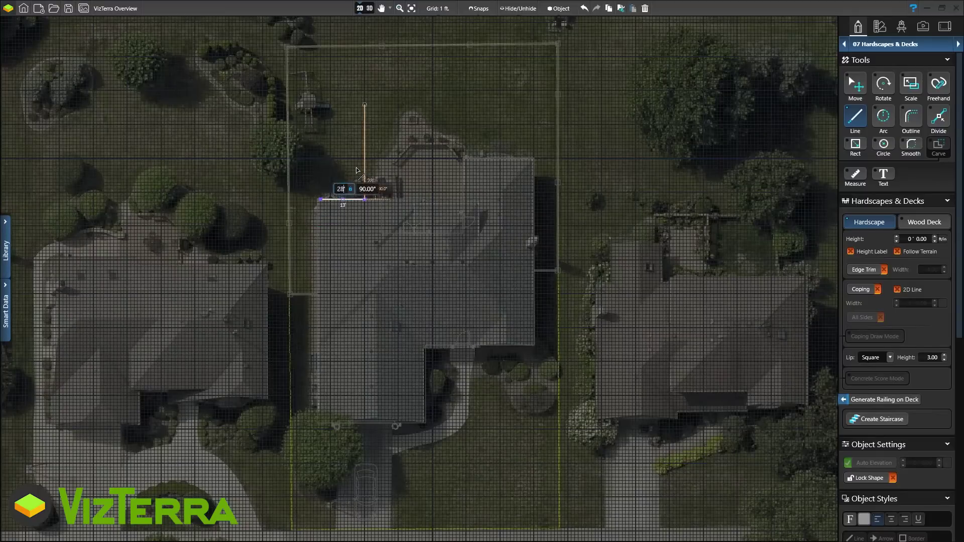
key("Return")
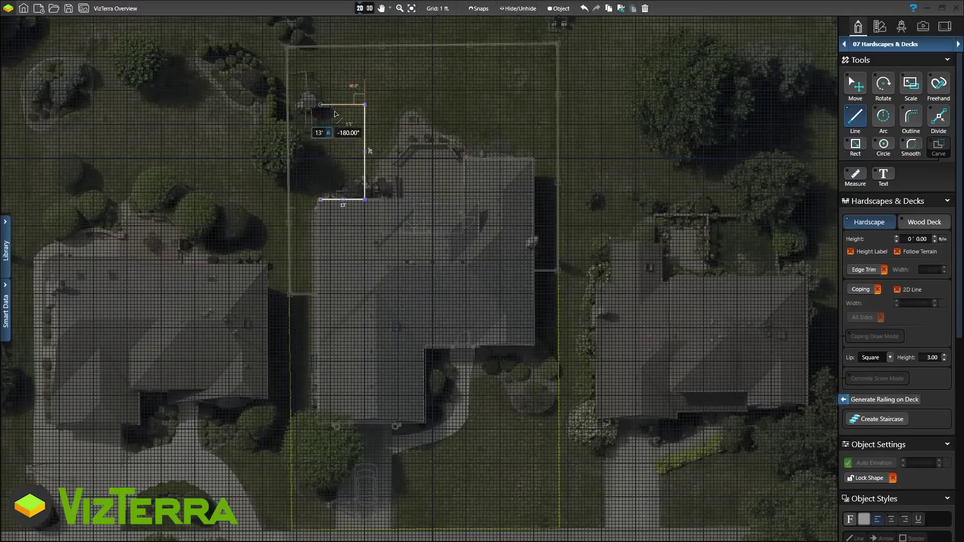
key("Return")
key("Return")
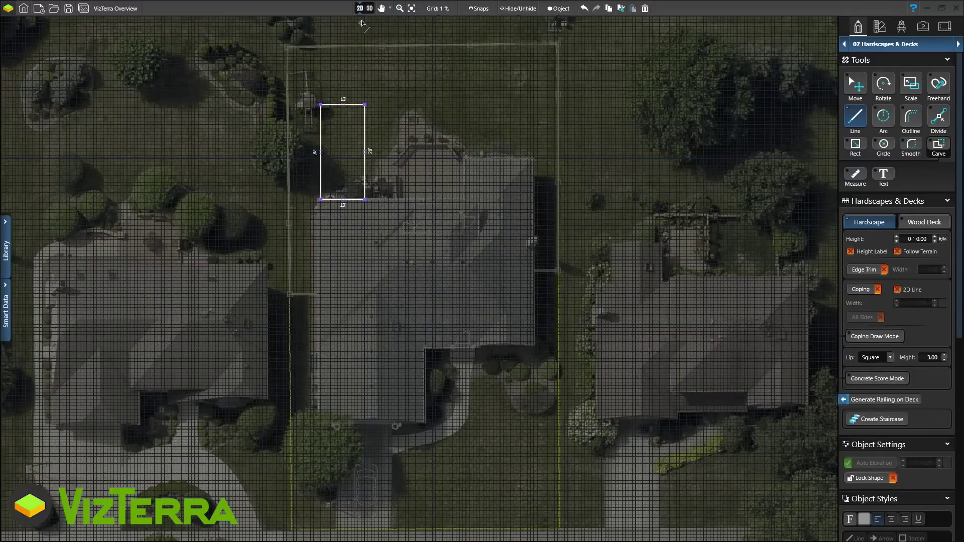
left_click(368, 9)
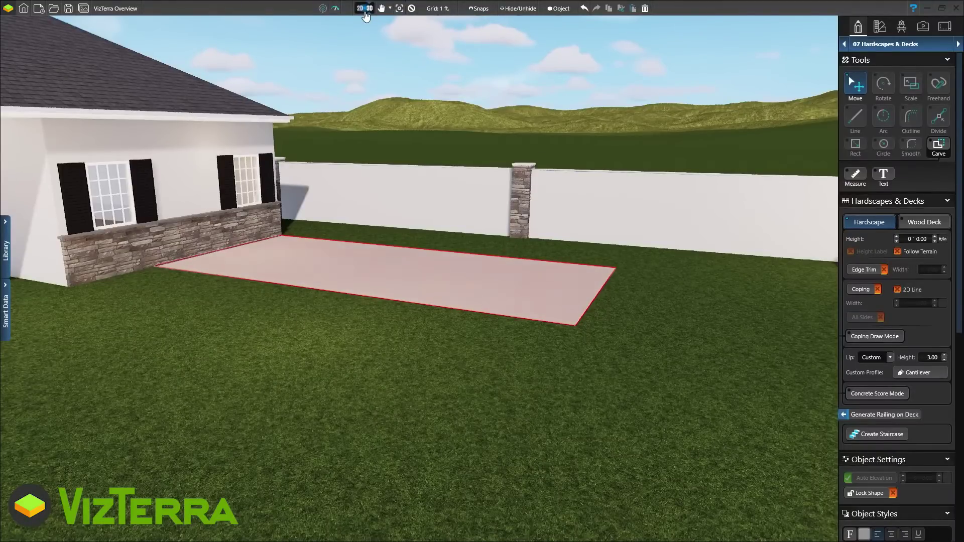
Step: Back in 2D, place the first corners of an L-shaped counter outline inside the patio corner
left_click(361, 9)
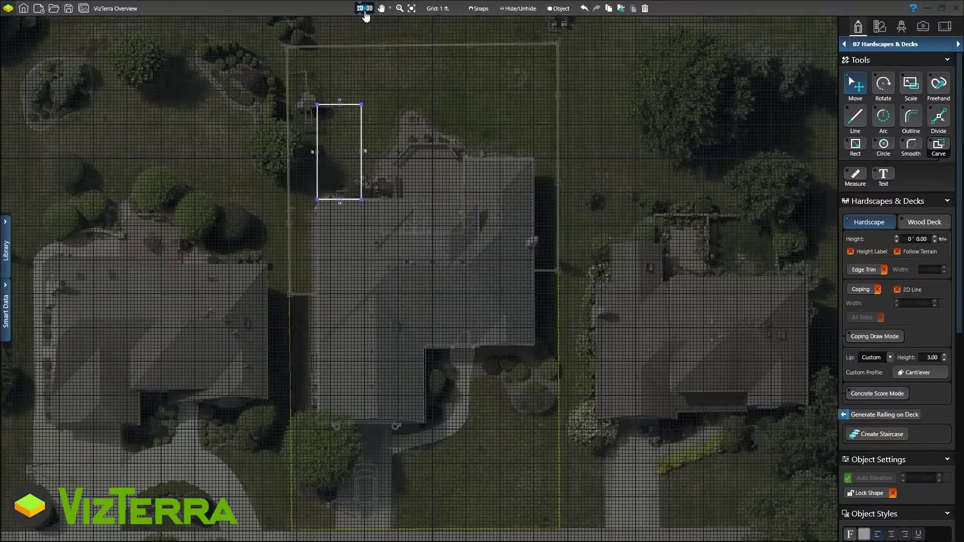
left_click(854, 118)
left_click(321, 166)
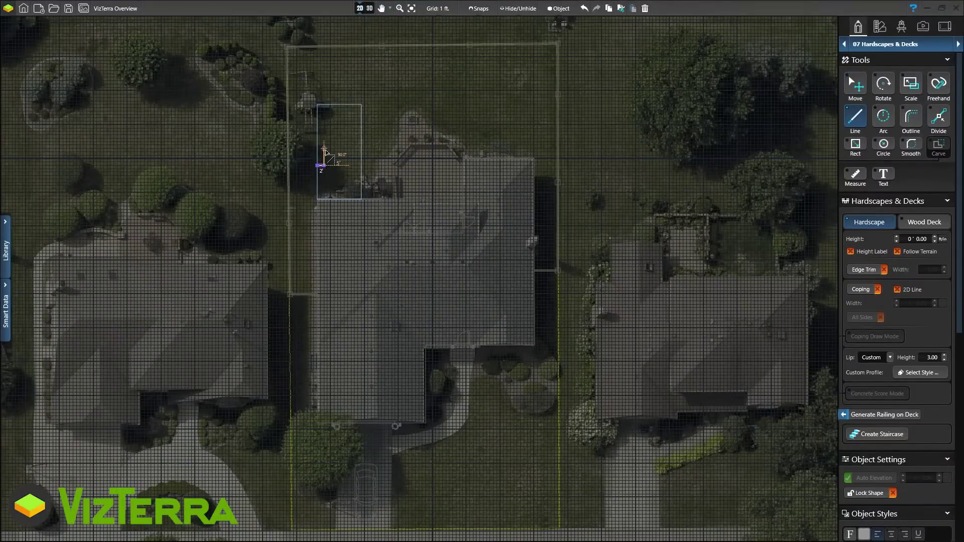
left_click(320, 141)
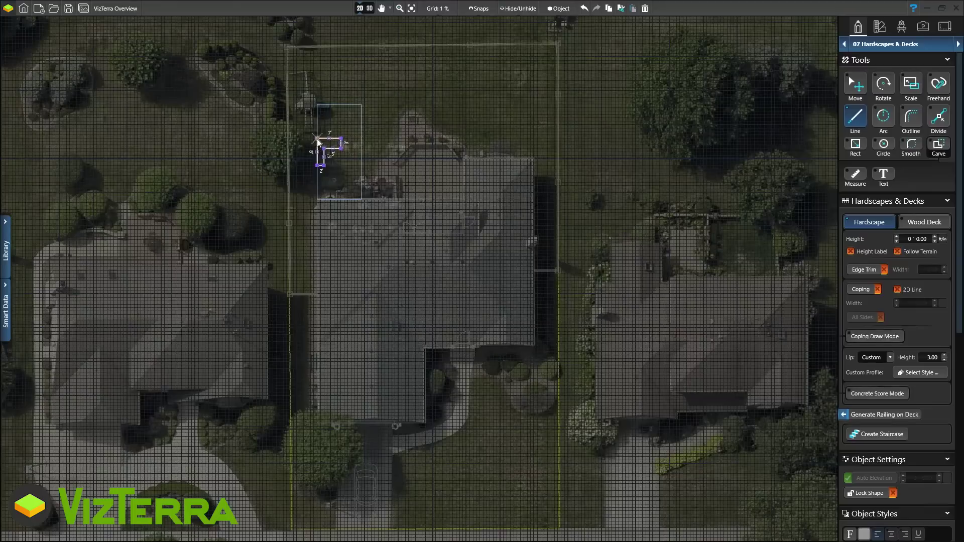
Step: Preview the new stone kitchen counter in 3D from its right-click quick actions
right_click(318, 140)
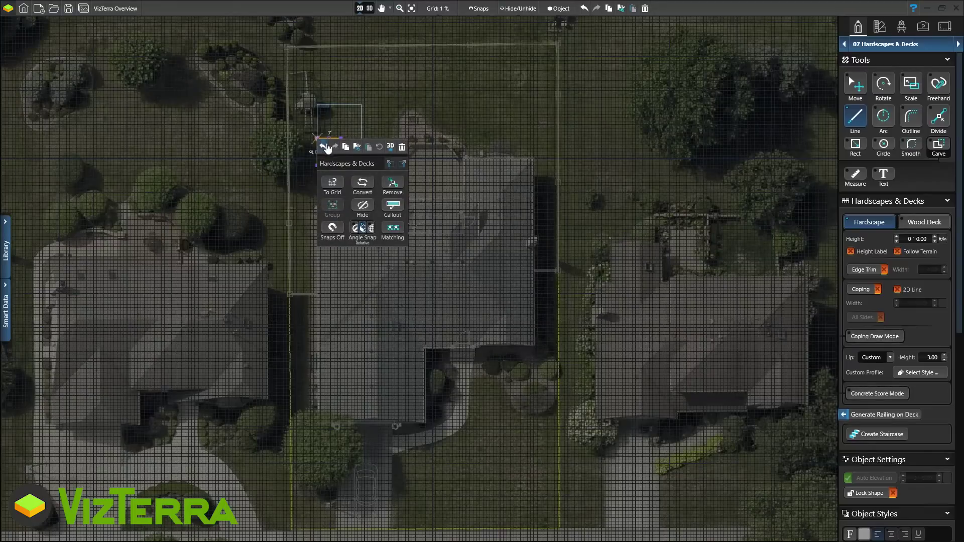
left_click(388, 146)
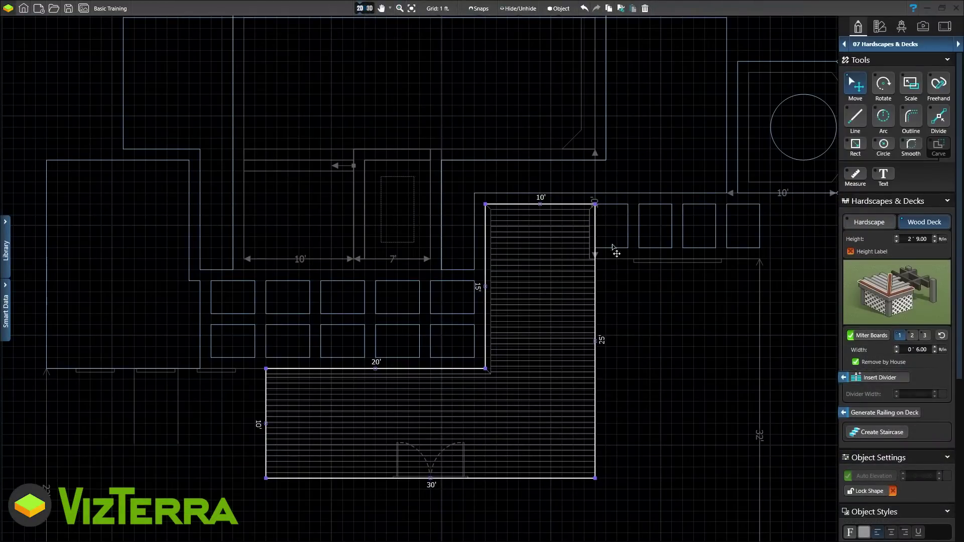
Step: Insert a diagonal divider across the wood deck's inner corner and view the backyard in 3D
left_click(858, 378)
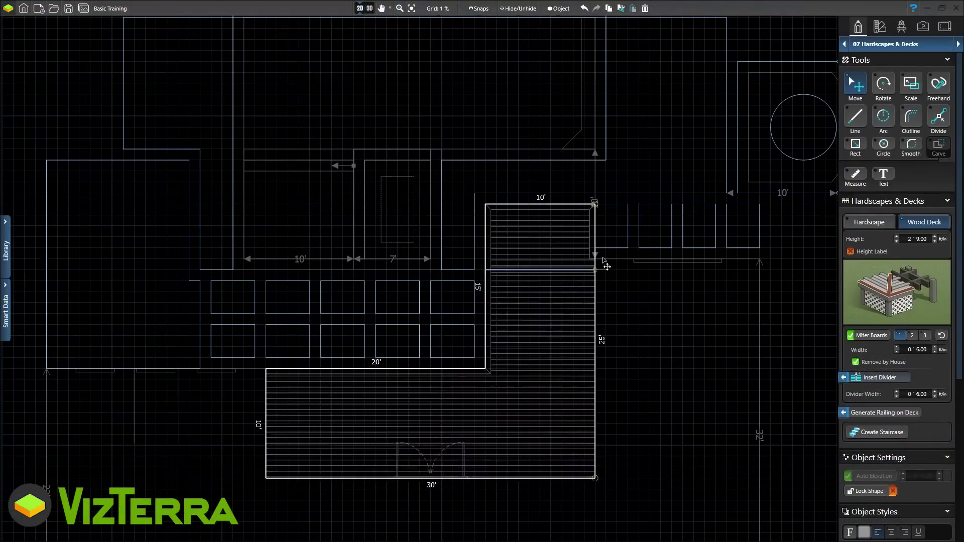
left_click(513, 257)
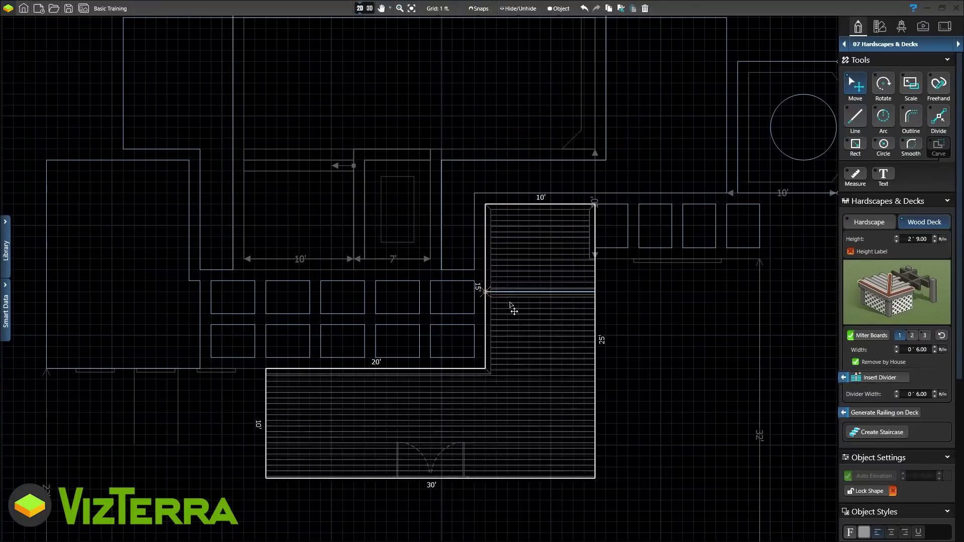
left_click(512, 386)
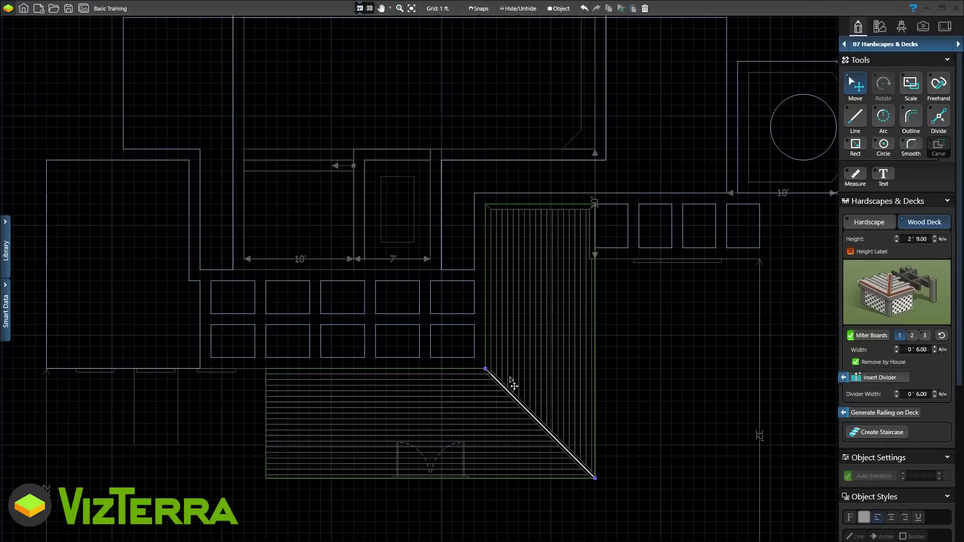
left_click(365, 10)
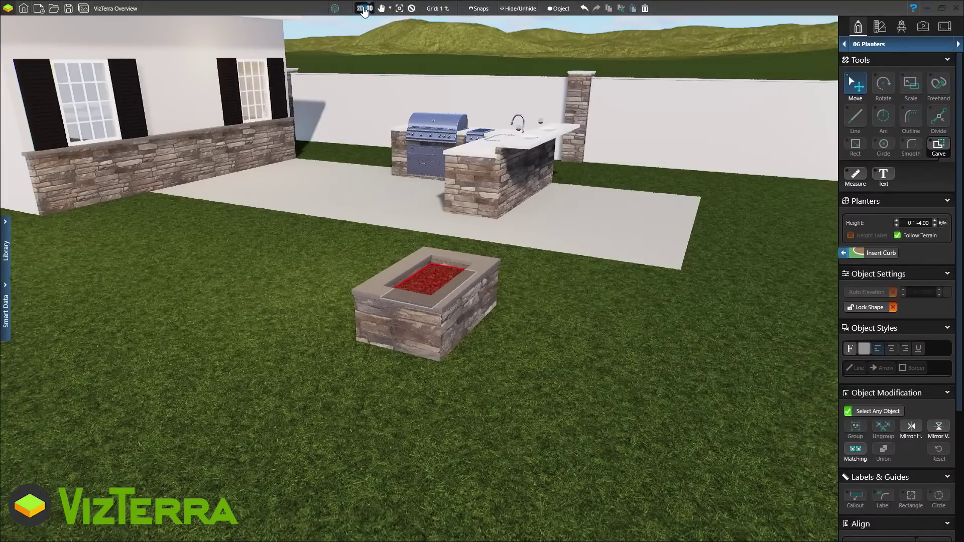
Step: In 2D, trace the notched 14' by 10' outline around the fire pit and view it in 3D
left_click(365, 9)
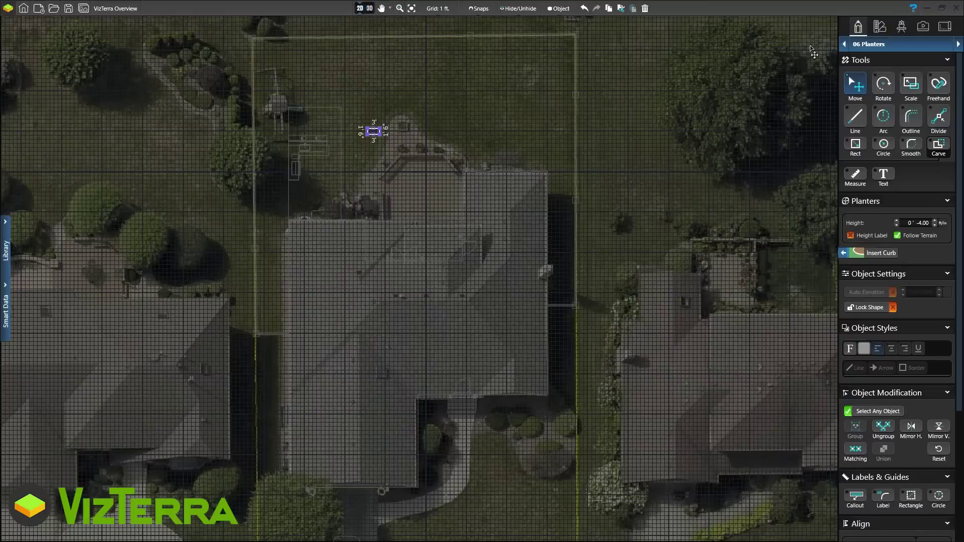
left_click(365, 150)
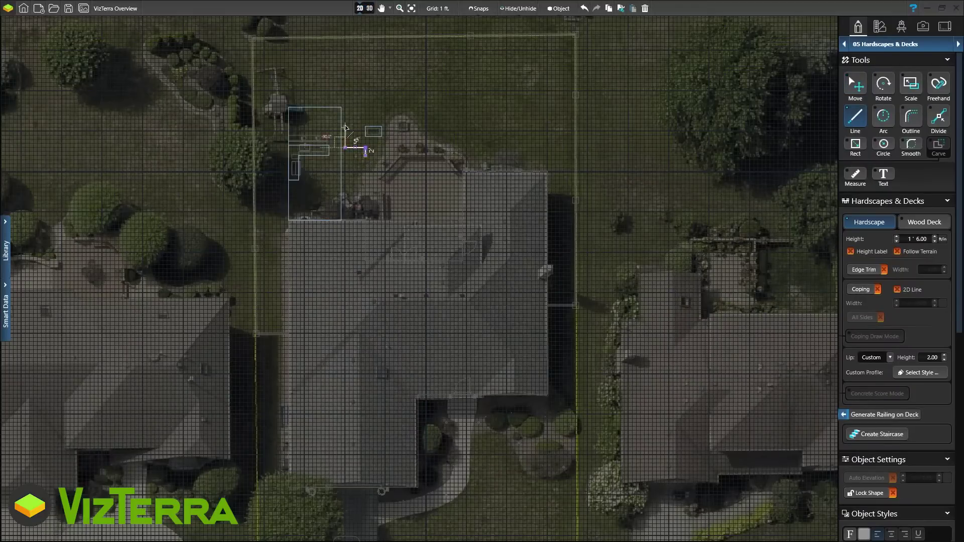
left_click(345, 107)
left_click(402, 108)
left_click(402, 148)
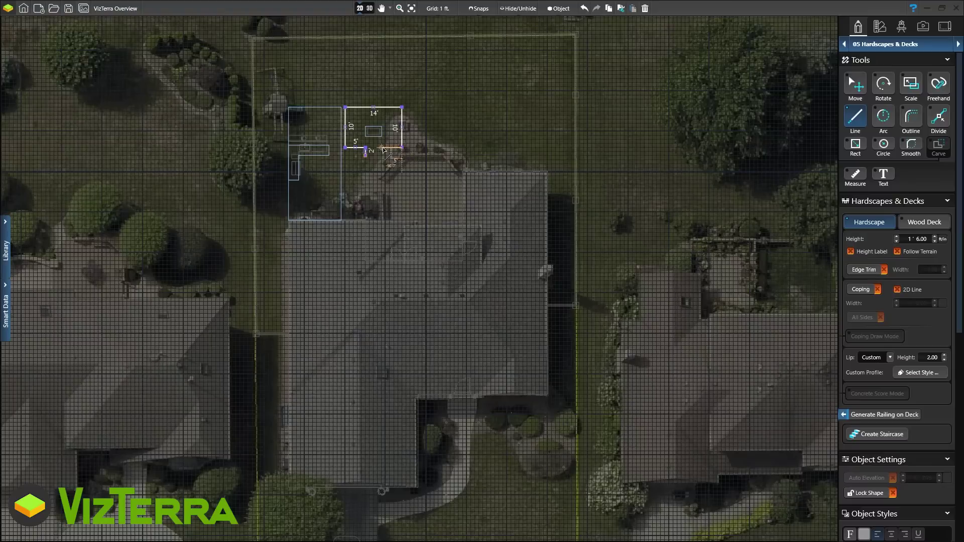
left_click(365, 157)
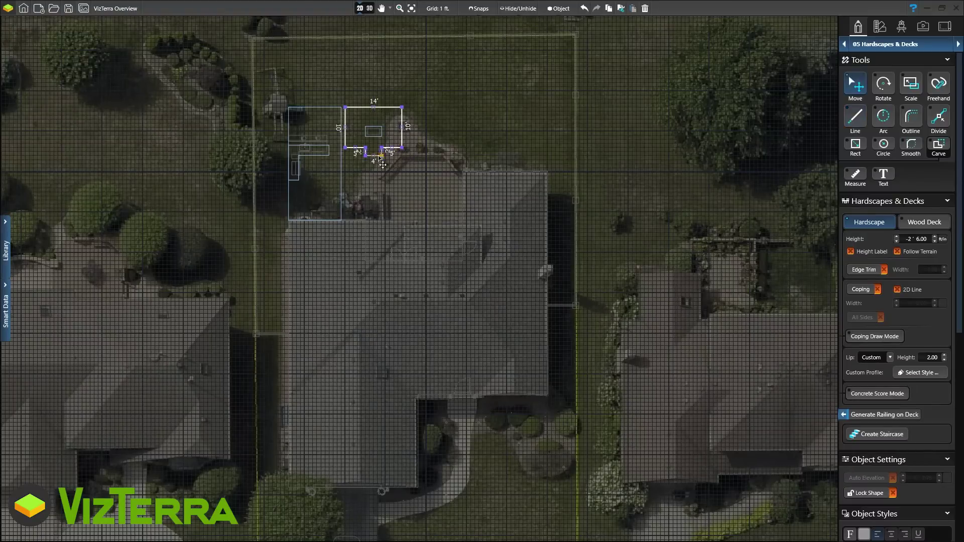
left_click(369, 8)
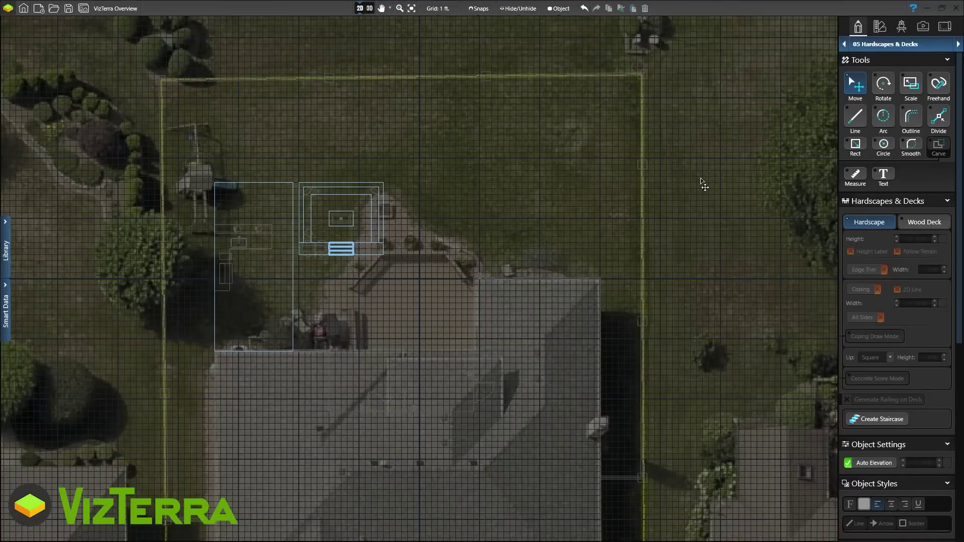
Step: Trace and close the L-shaped outline at the house corner with 10', 15' and 12' edges
left_click(911, 120)
left_click(473, 279)
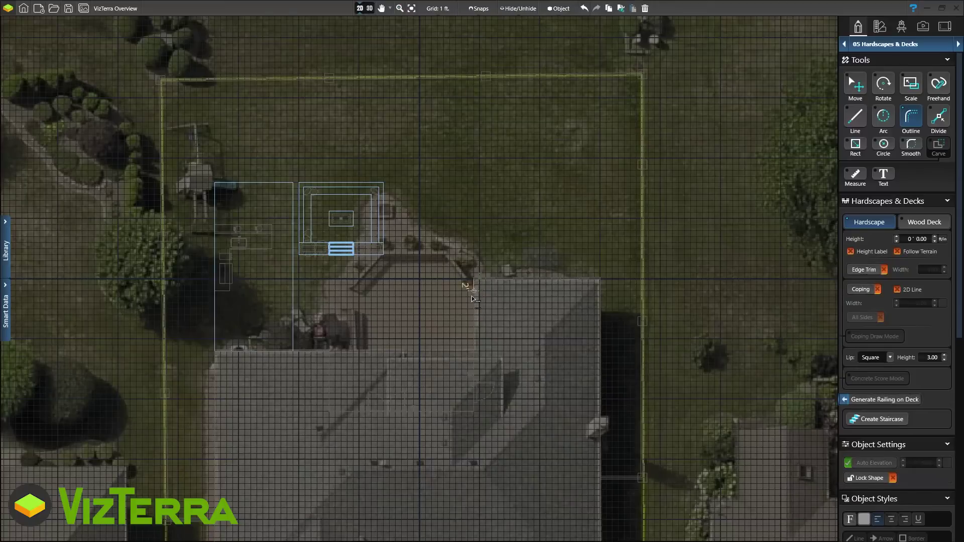
left_click(473, 411)
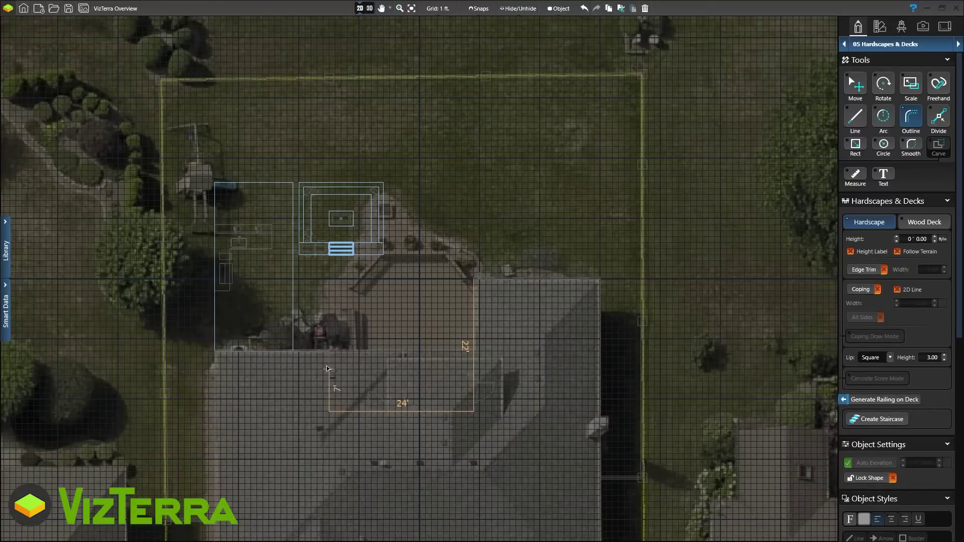
left_click(328, 351)
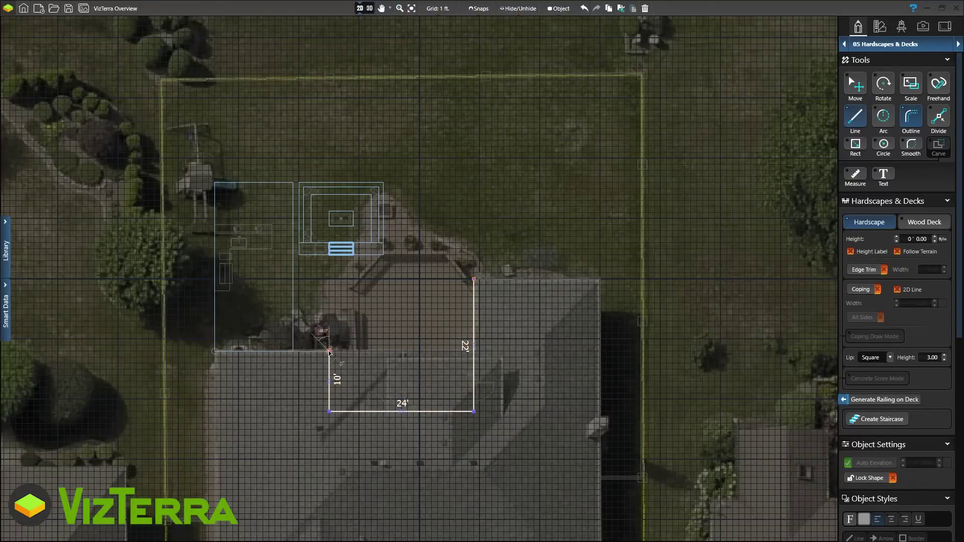
left_click(419, 350)
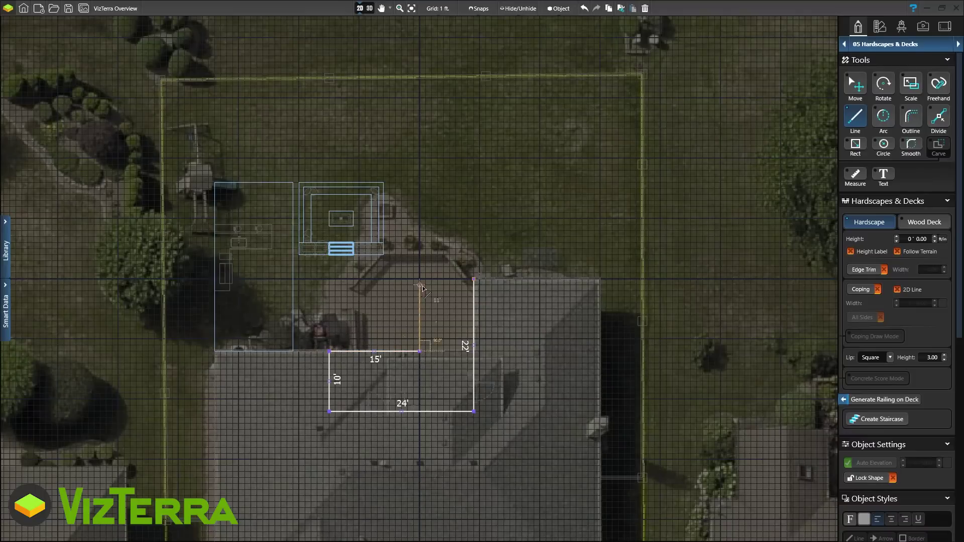
left_click(419, 279)
left_click(472, 279)
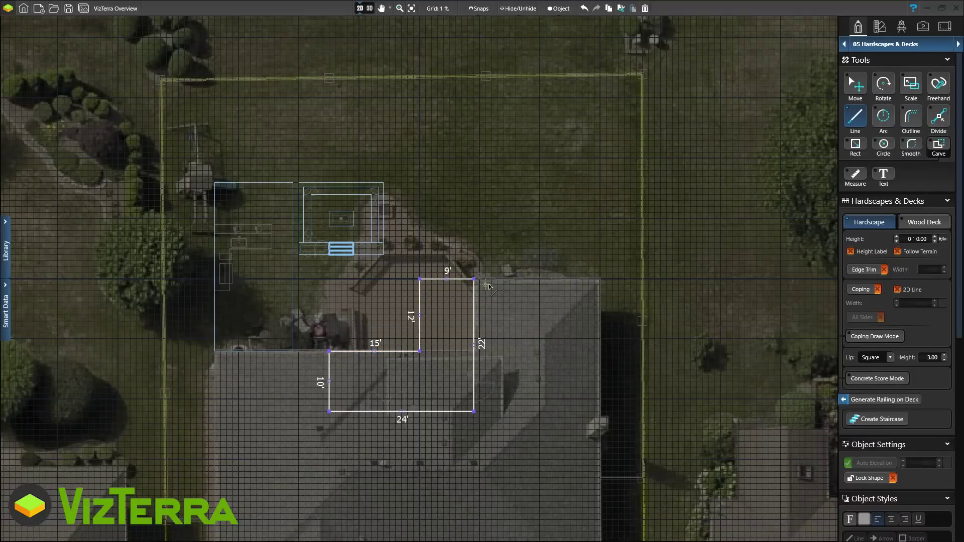
Step: Draw a 30' by 10' rectangle along the house and make it a wood deck
left_click(600, 281)
left_click(420, 280)
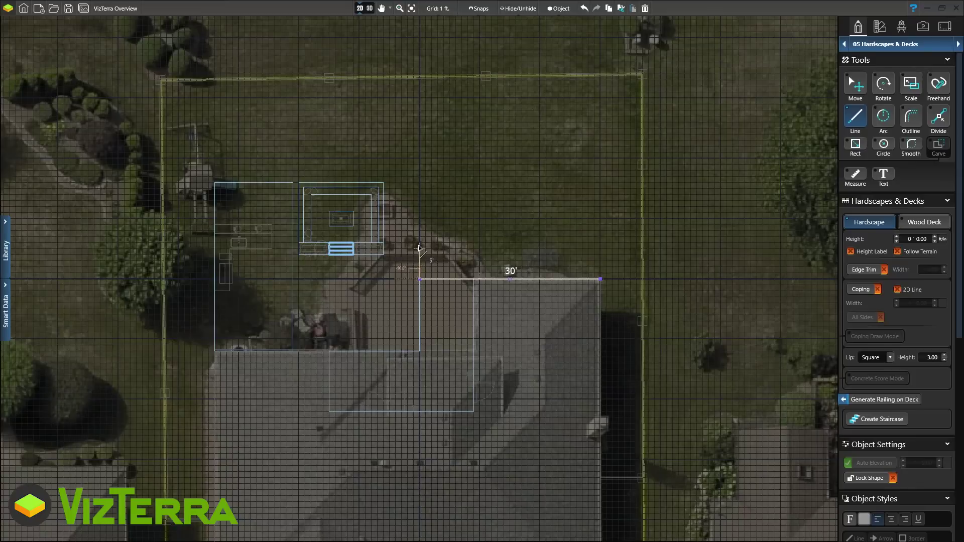
left_click(418, 219)
left_click(599, 219)
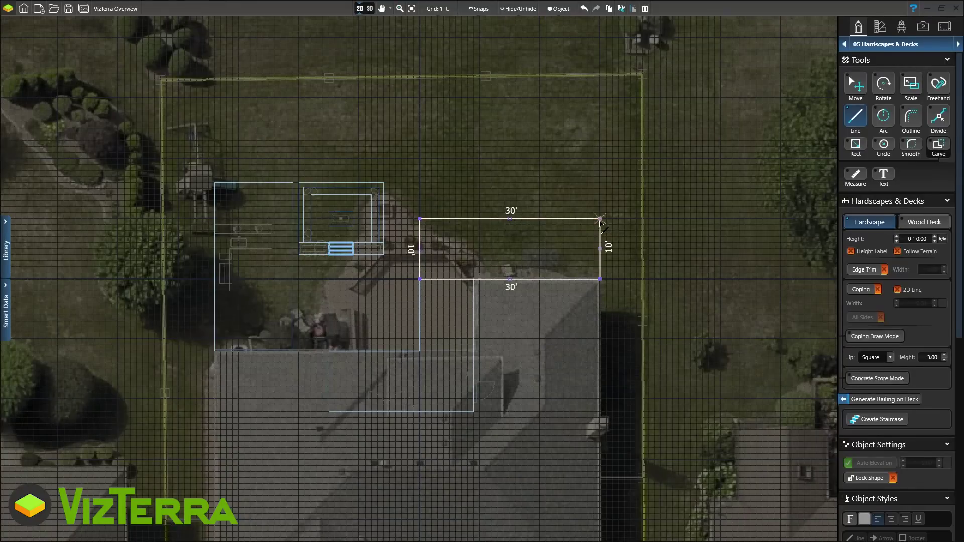
left_click(921, 223)
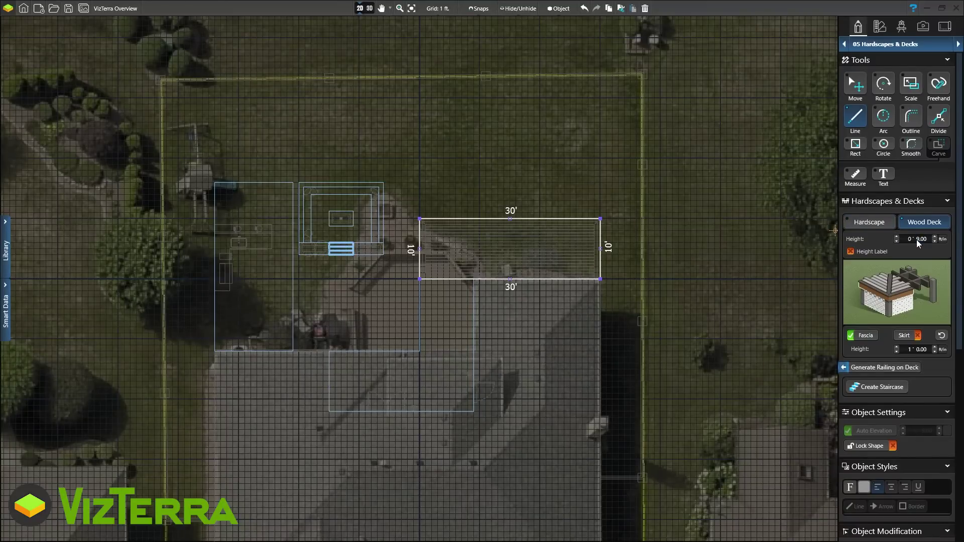
Step: Set the deck height to 9 inches and turn the L-shaped outline into a wood deck
left_click(852, 252)
left_click(420, 324)
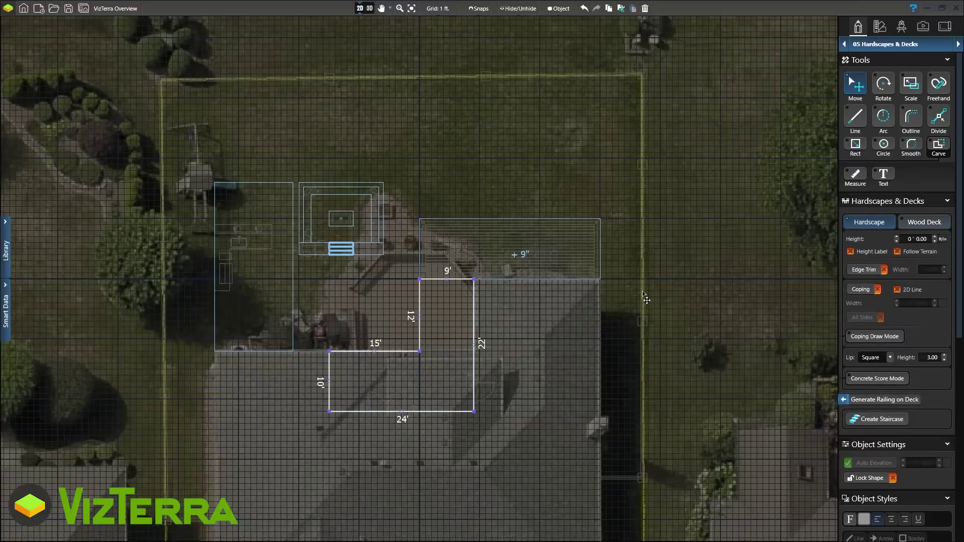
left_click(917, 226)
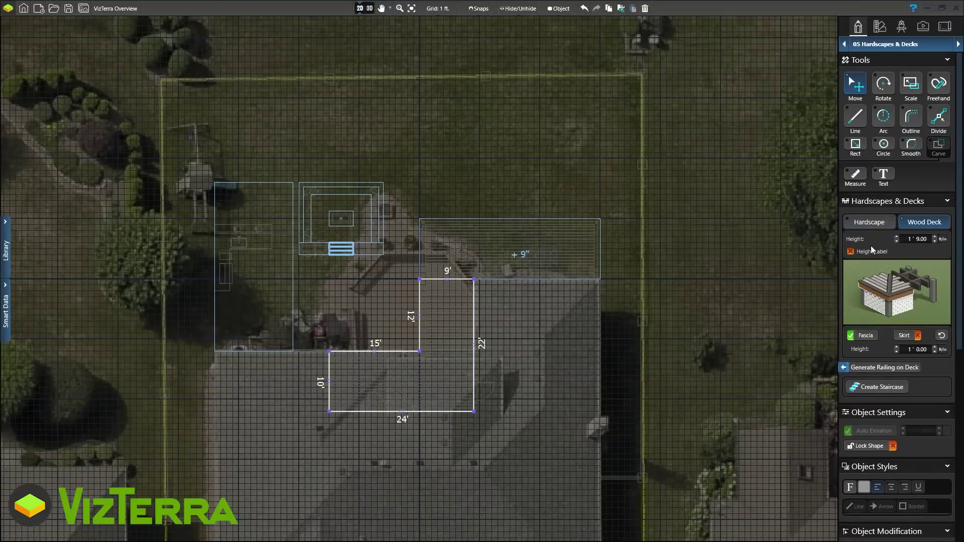
Step: Add a staircase on the deck edge, widen it to about 7 feet, and view it in 3D
left_click(866, 387)
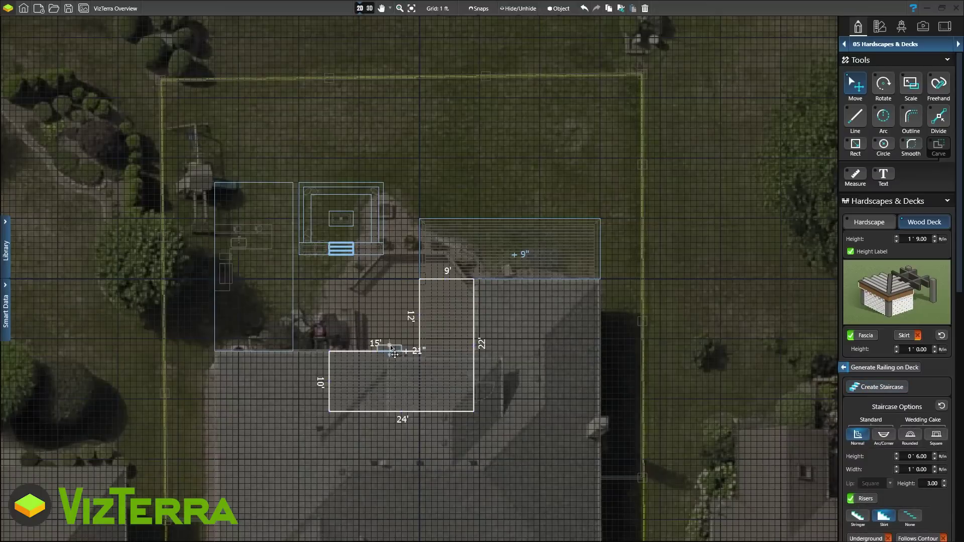
left_click(399, 352)
mouse_move(400, 352)
left_mouse_down()
mouse_move(413, 352)
mouse_move(365, 352)
left_mouse_up()
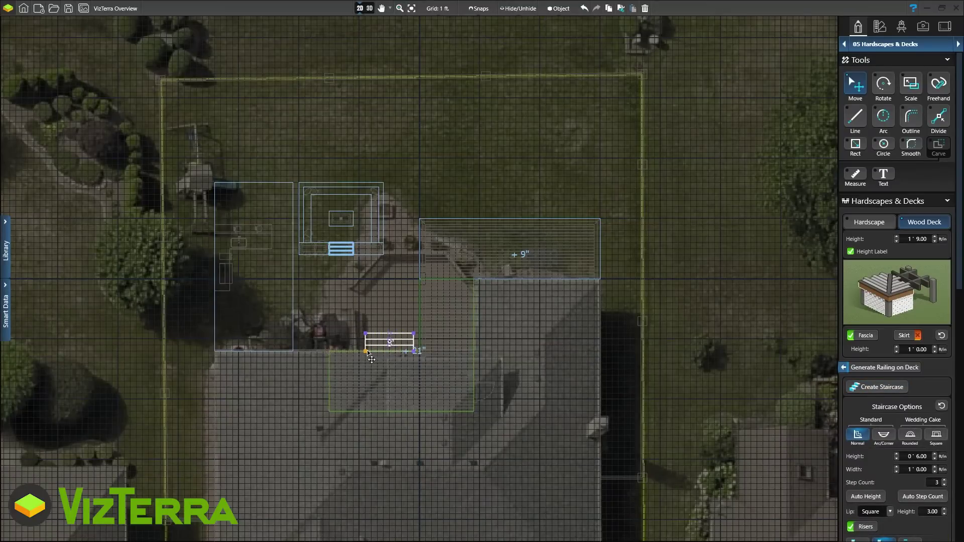
left_click(368, 8)
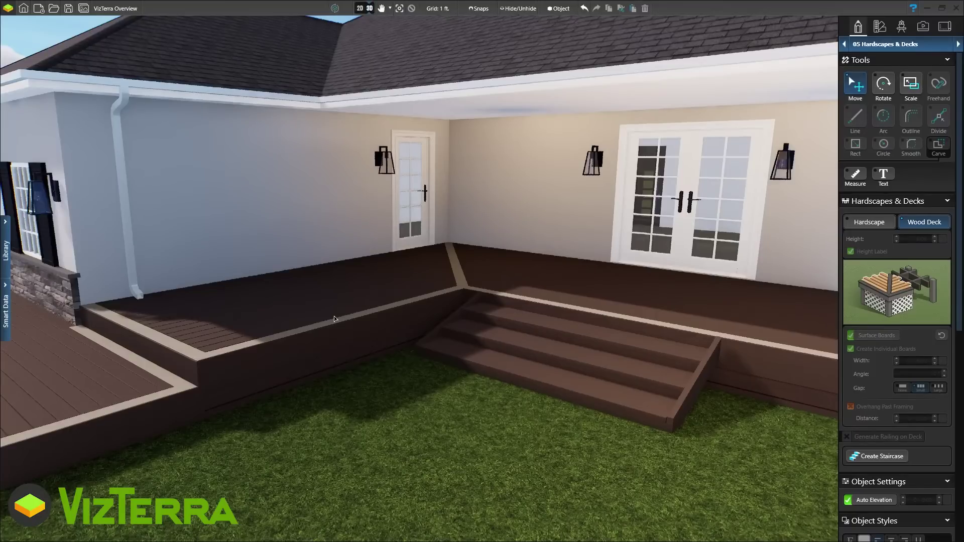
Step: Select the deck, toggle its surface boards off and on, and generate railings around it
left_click(328, 299)
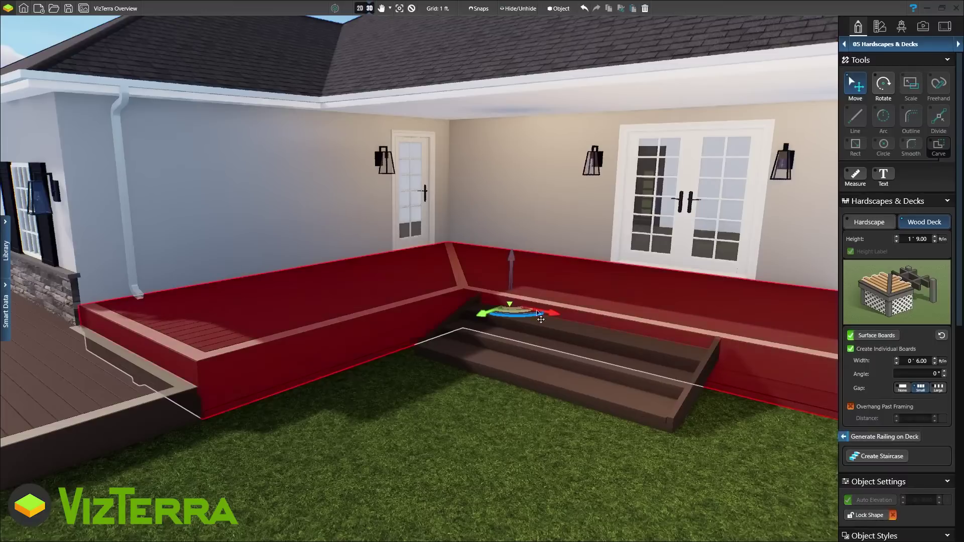
left_click(898, 339)
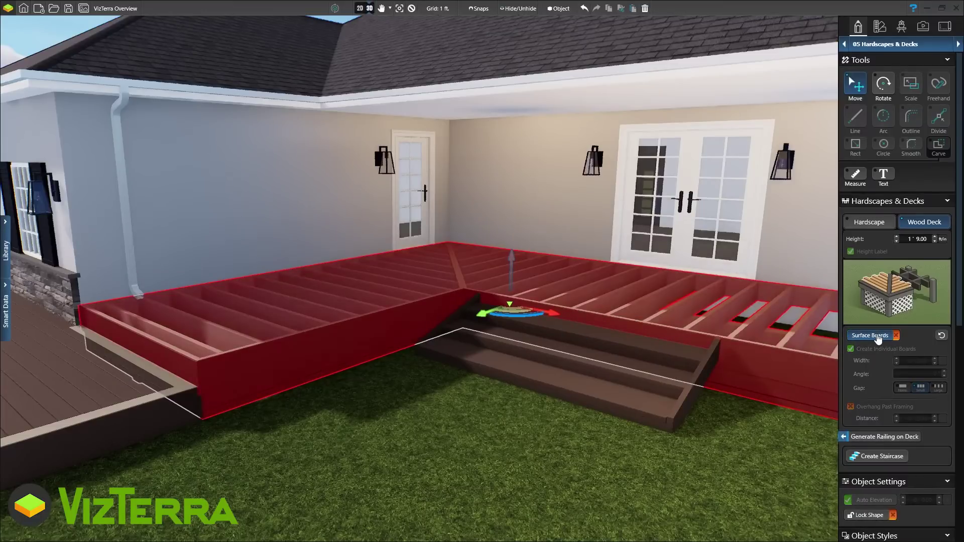
left_click(877, 336)
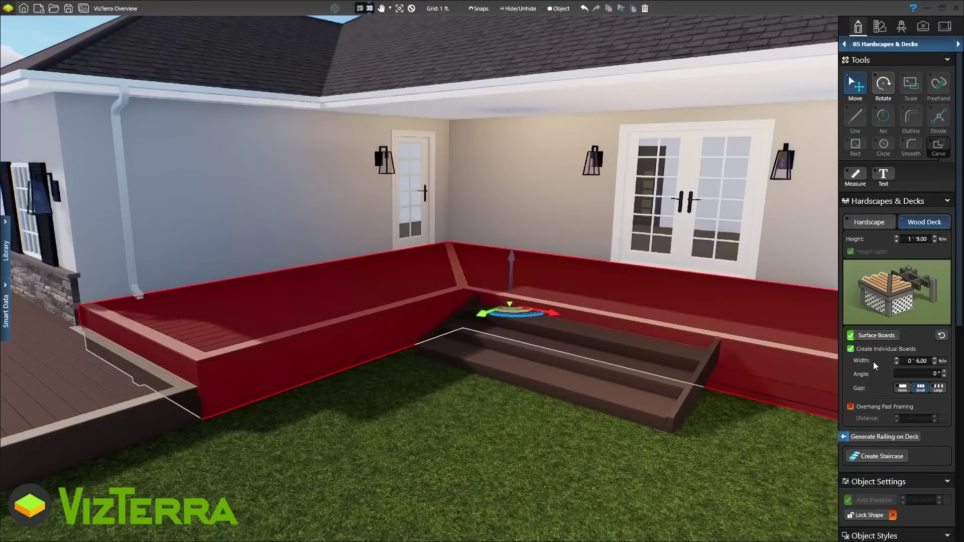
left_click(878, 437)
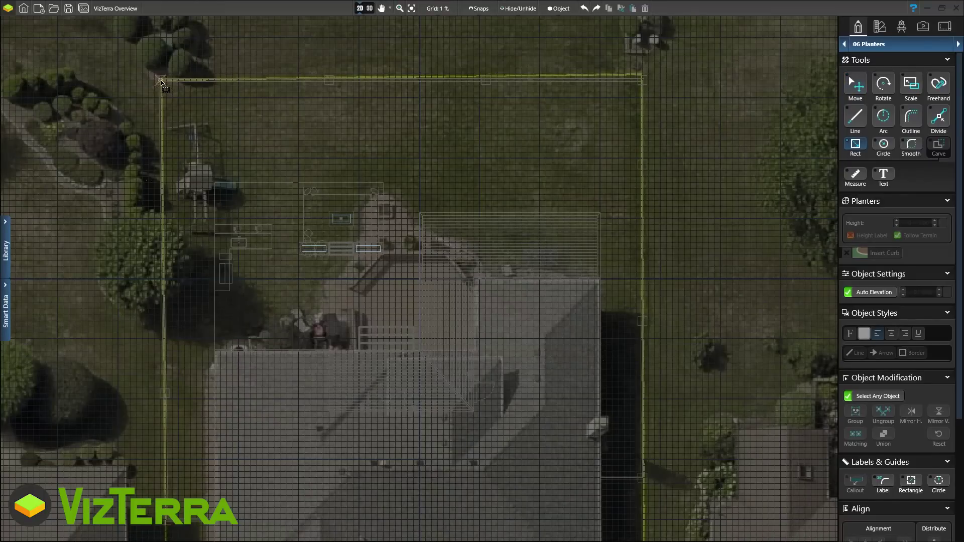
Step: Draw an 80' by 10' planter rectangle across the back yard and delete its front edge
left_click_drag(163, 84, 641, 140)
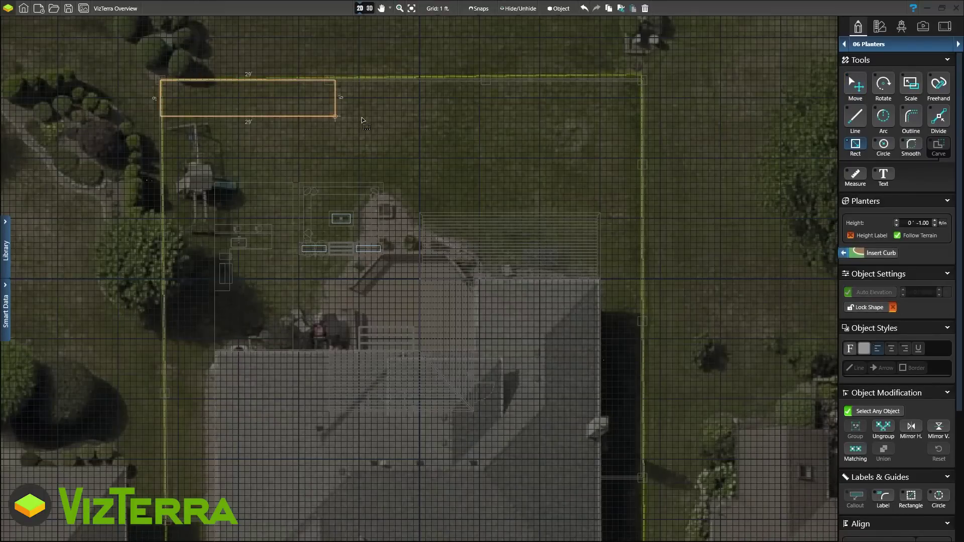
left_click(642, 139)
key("Delete")
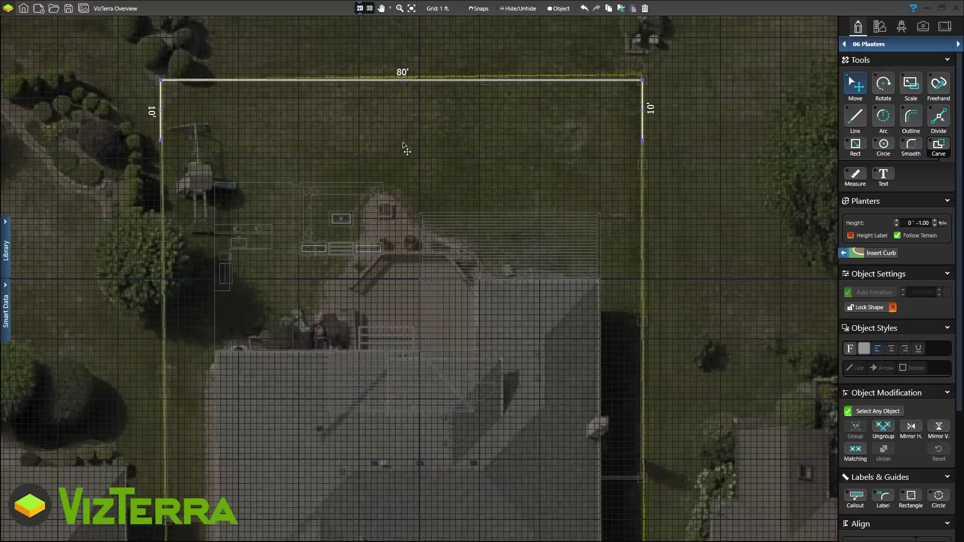
Step: Sketch a wavy freehand curb between the endpoints with fewer arcs
left_click(939, 85)
left_click_drag(161, 140, 483, 116)
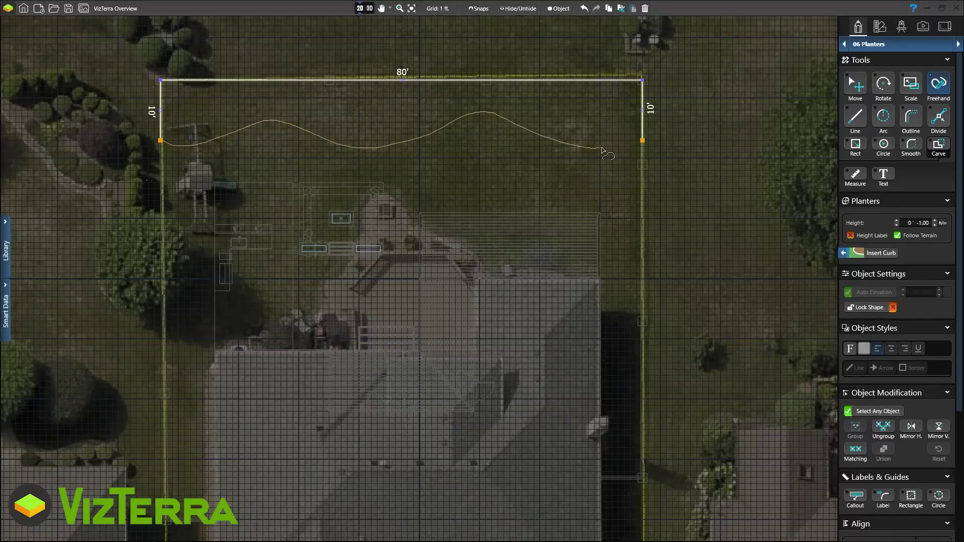
left_click_drag(482, 115, 642, 142)
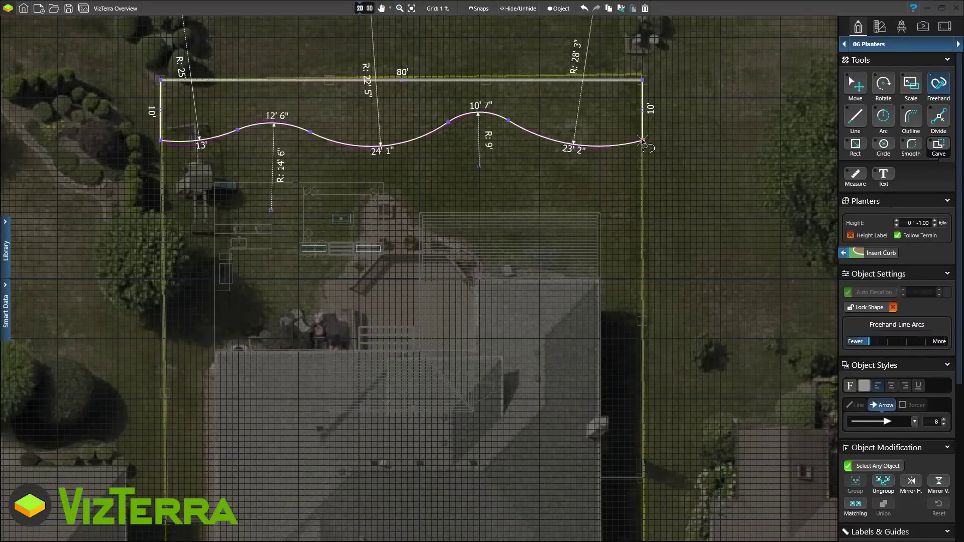
mouse_move(866, 344)
left_mouse_down()
mouse_move(898, 346)
mouse_move(867, 346)
left_mouse_up()
left_click(644, 143)
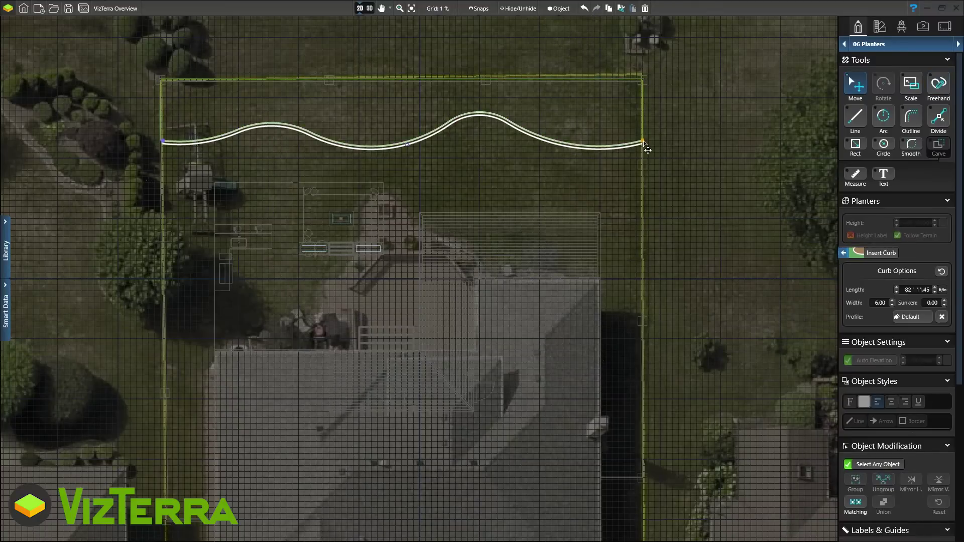
Step: Draw a 13' by 23' rectangle beside the house, make it a pergola, and view in 3D
left_click(958, 44)
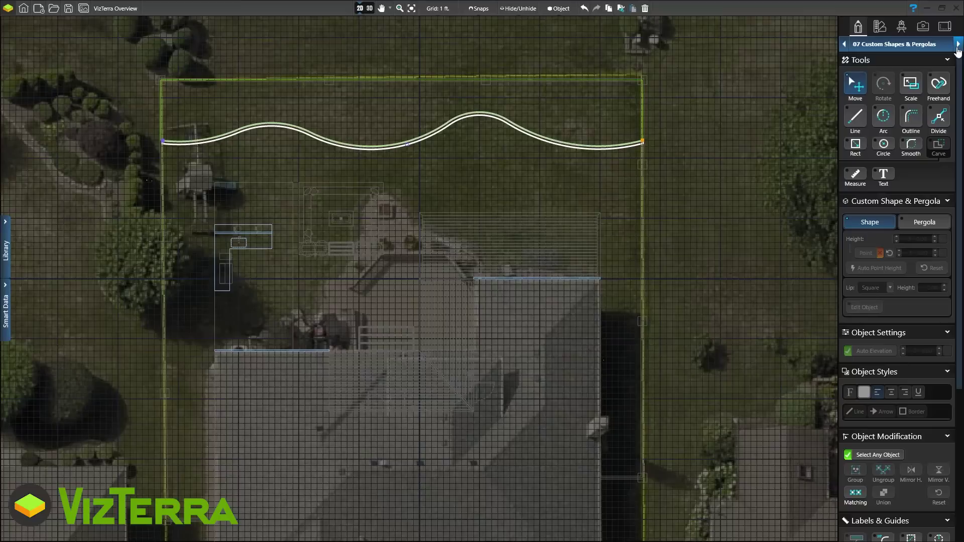
left_click(856, 145)
mouse_move(215, 352)
left_mouse_down()
mouse_move(294, 342)
mouse_move(293, 212)
left_mouse_up()
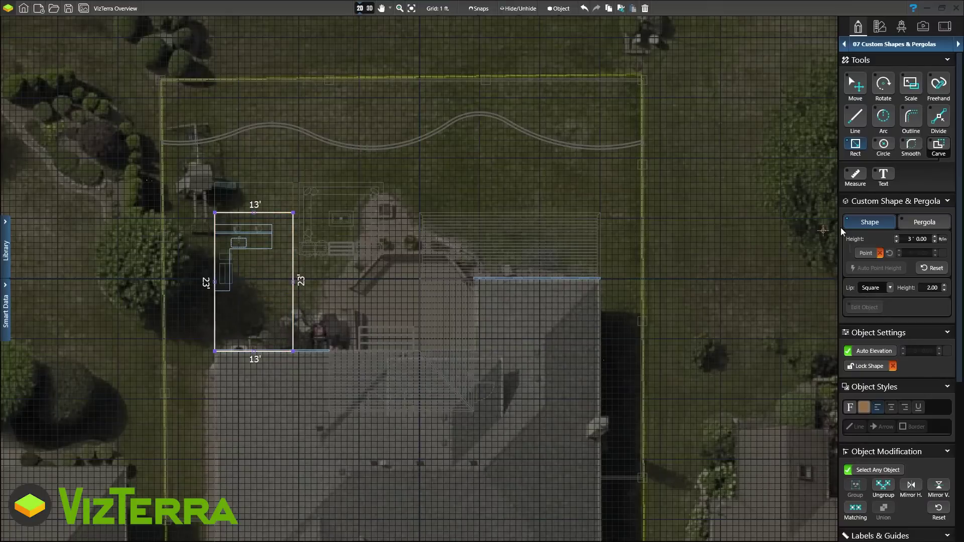
left_click(916, 226)
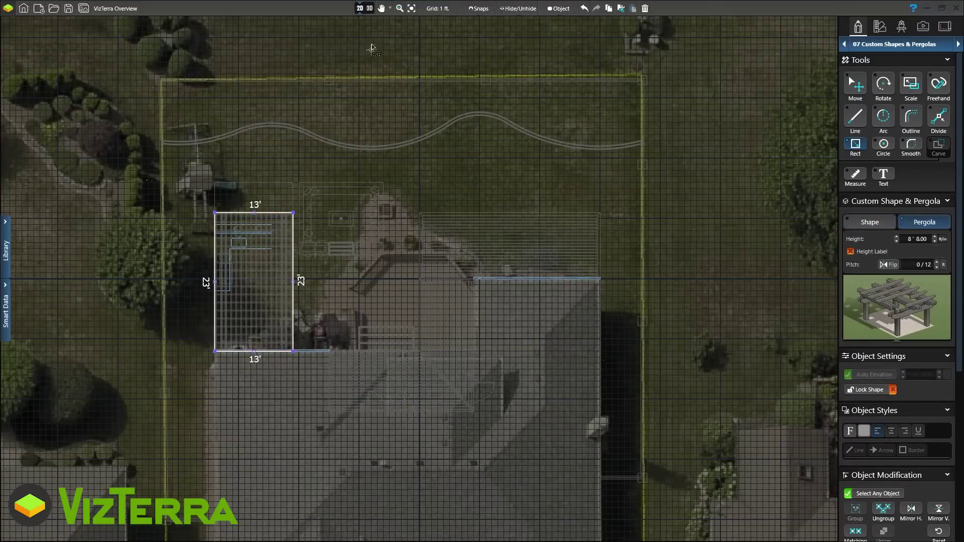
left_click(362, 9)
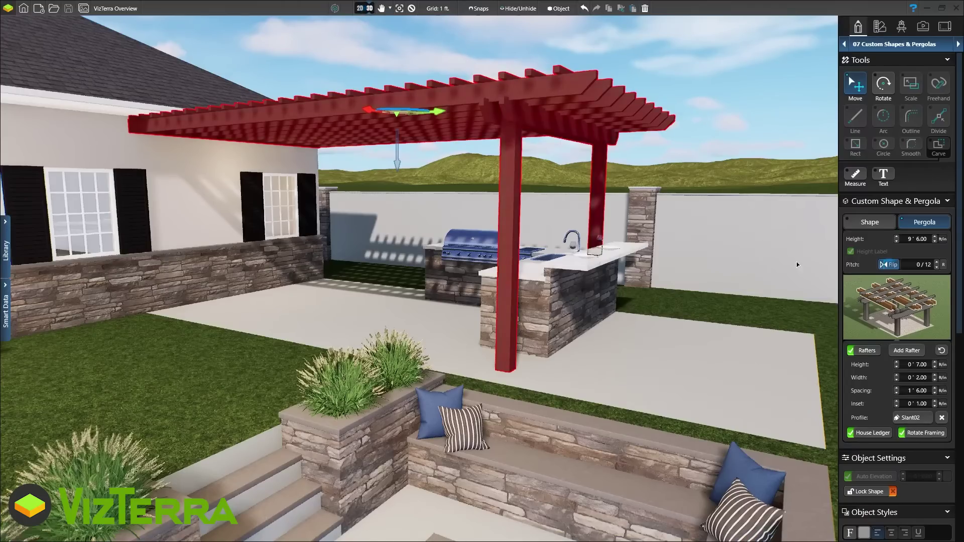
Step: Show the pergola's support and post settings
left_click(904, 318)
left_click(897, 330)
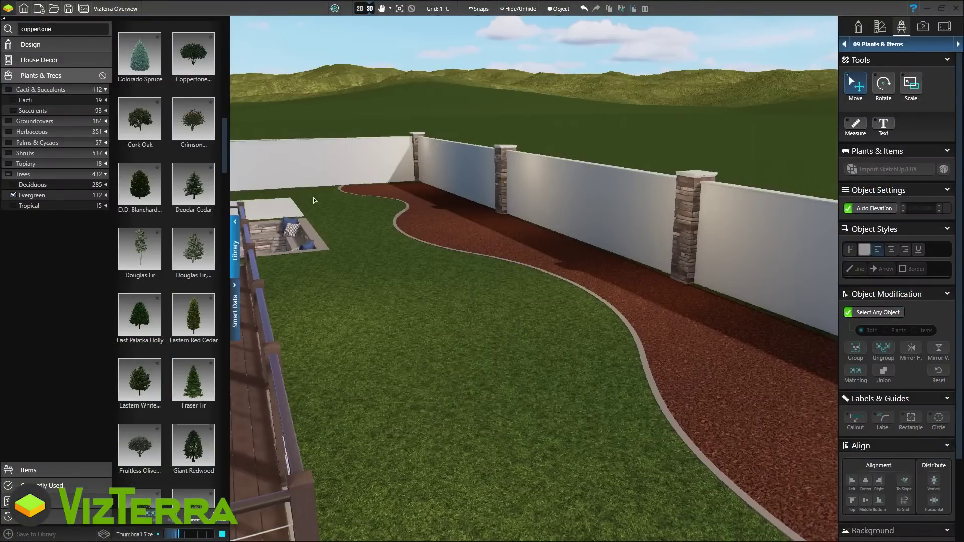
Step: Place two Coppertone trees in the planter bed and move one further right
left_click(185, 56)
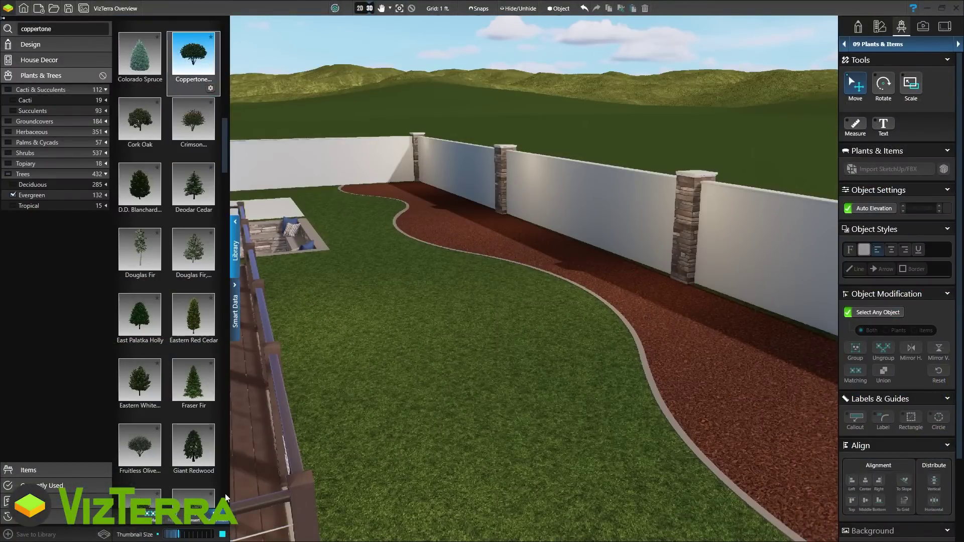
left_click(388, 201)
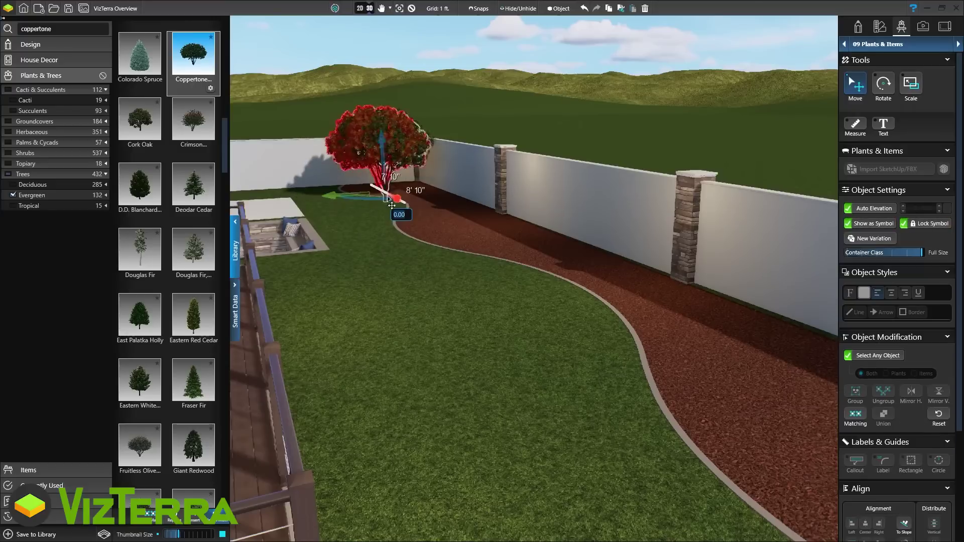
left_click(423, 215)
left_click_drag(437, 223, 631, 322)
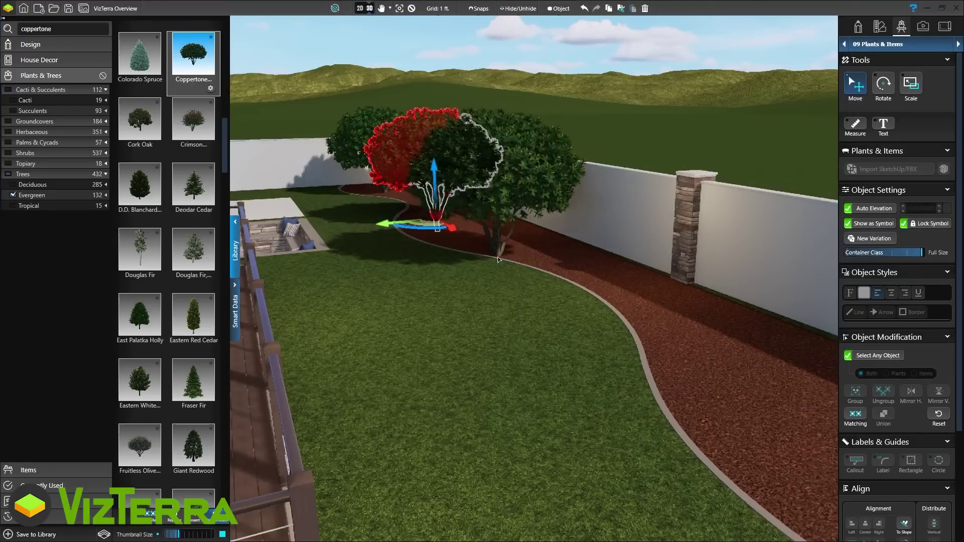